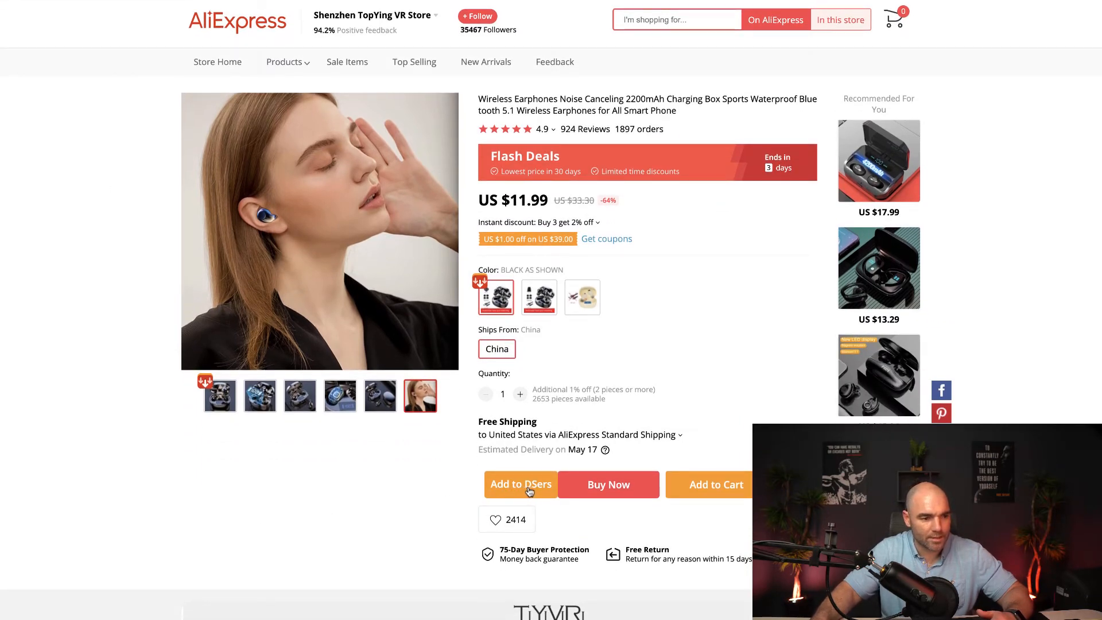
Step: Add the wireless earphones from AliExpress to DSers, then switch to DSers and open the import list
scroll(529, 492, "up", 1)
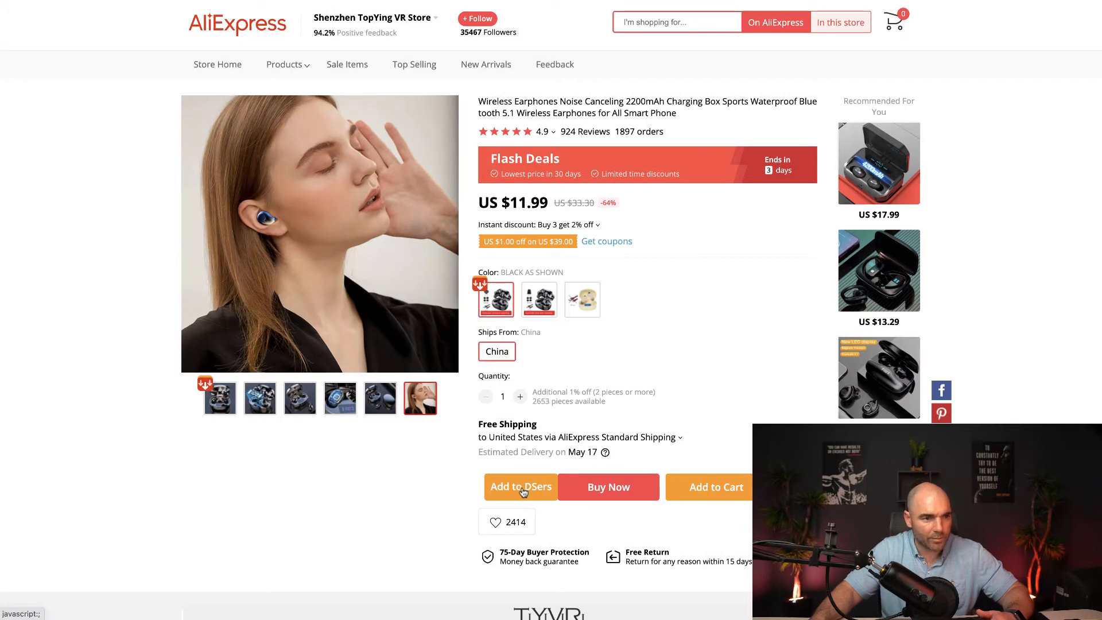
left_click(523, 488)
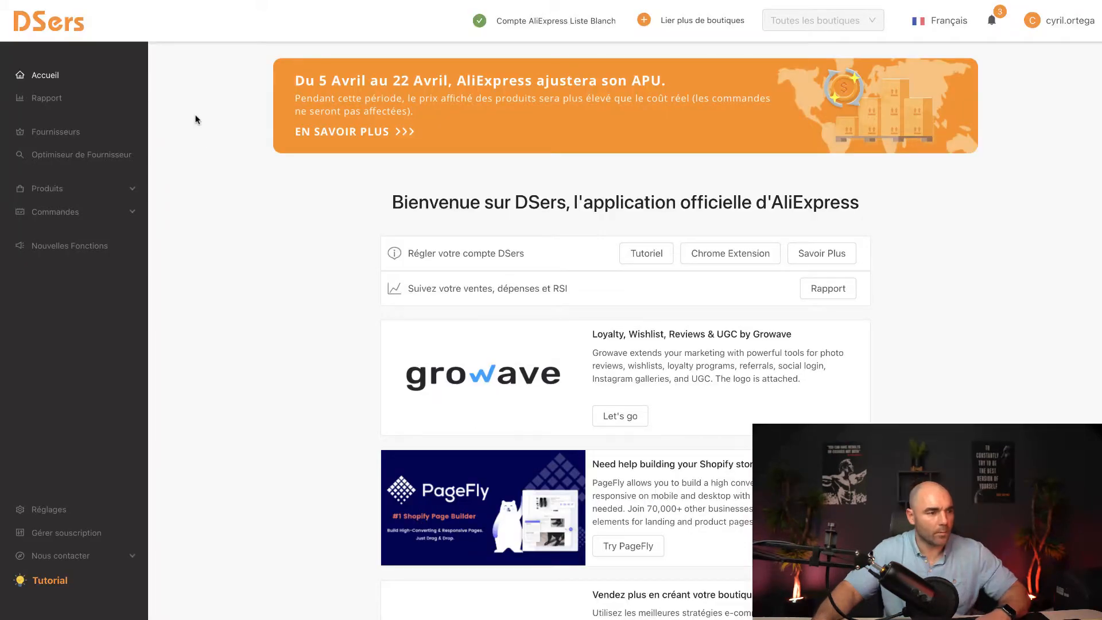
left_click(53, 190)
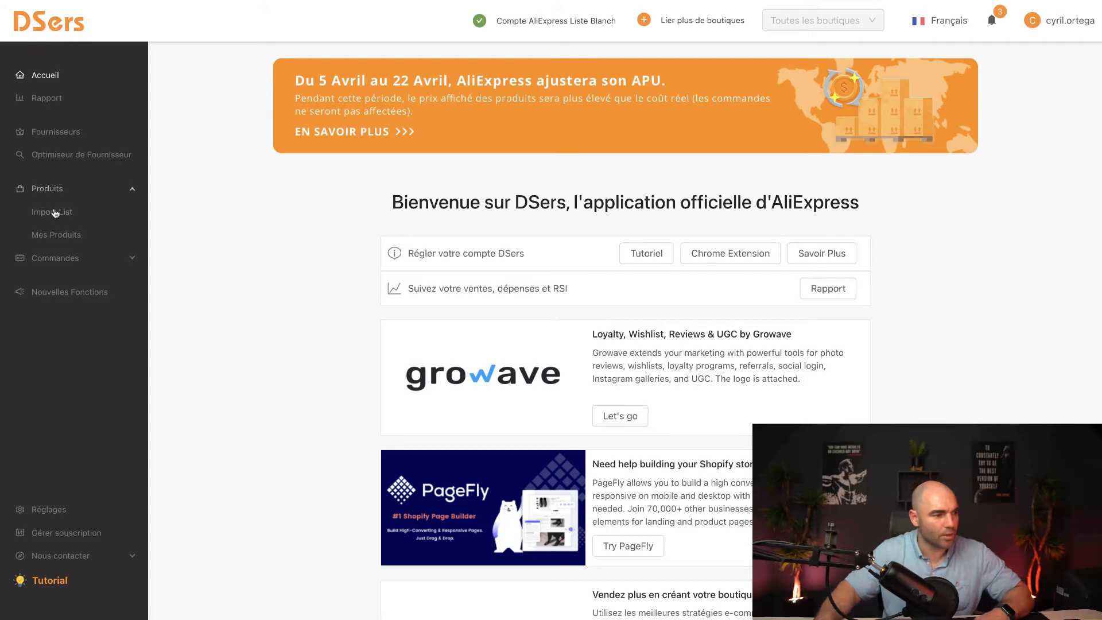
left_click(70, 214)
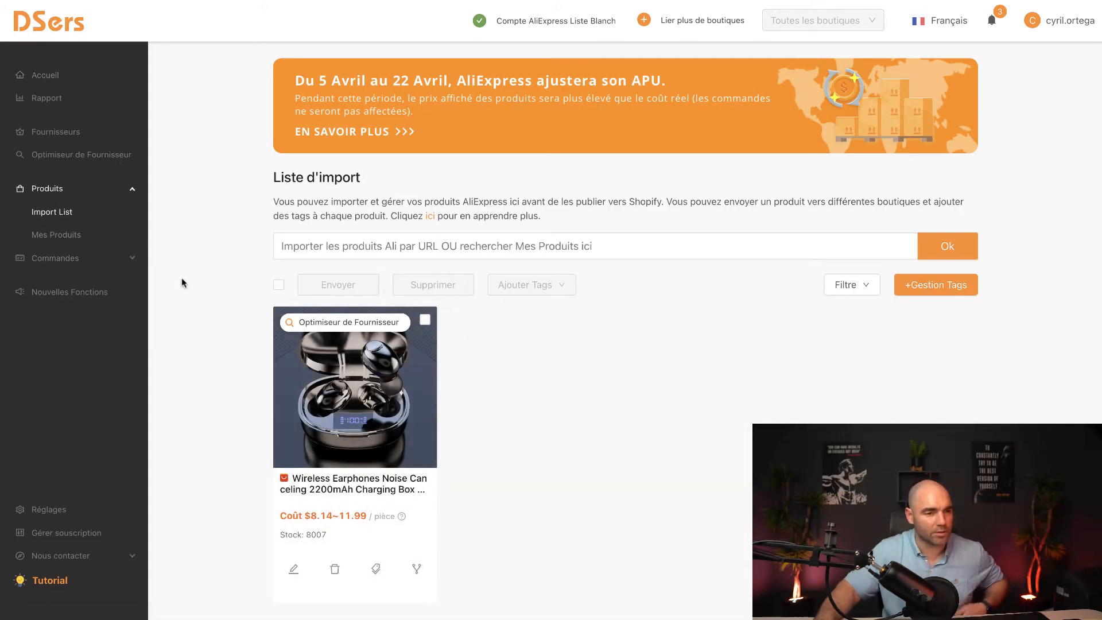
Step: Open the imported wireless earphones for editing and replace the product title with "Earbudds"
scroll(230, 275, "down", 2)
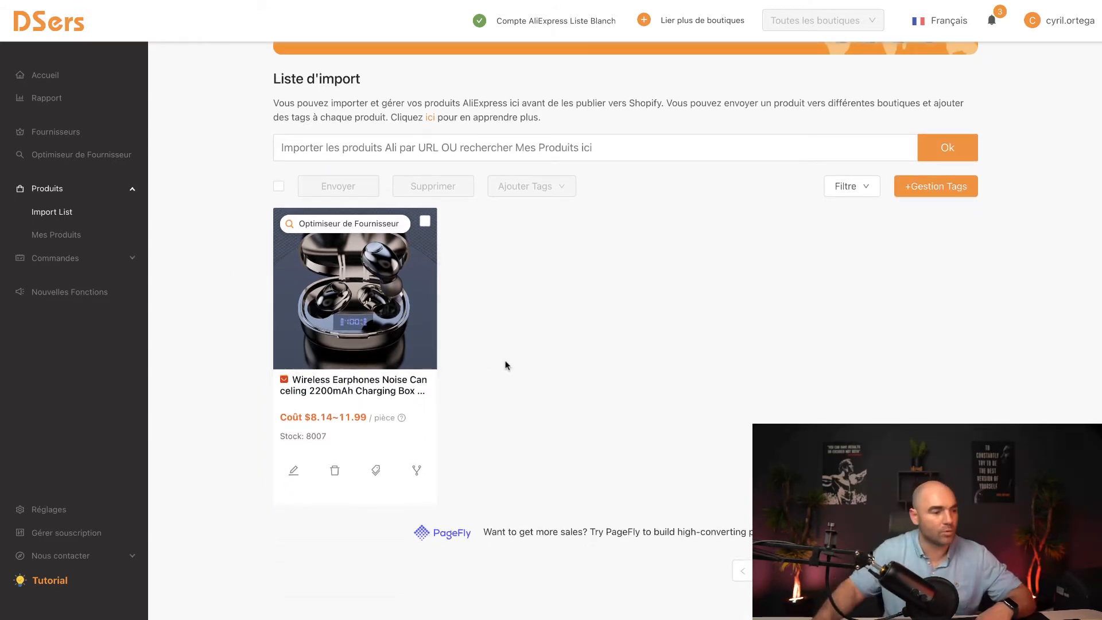
left_click(294, 473)
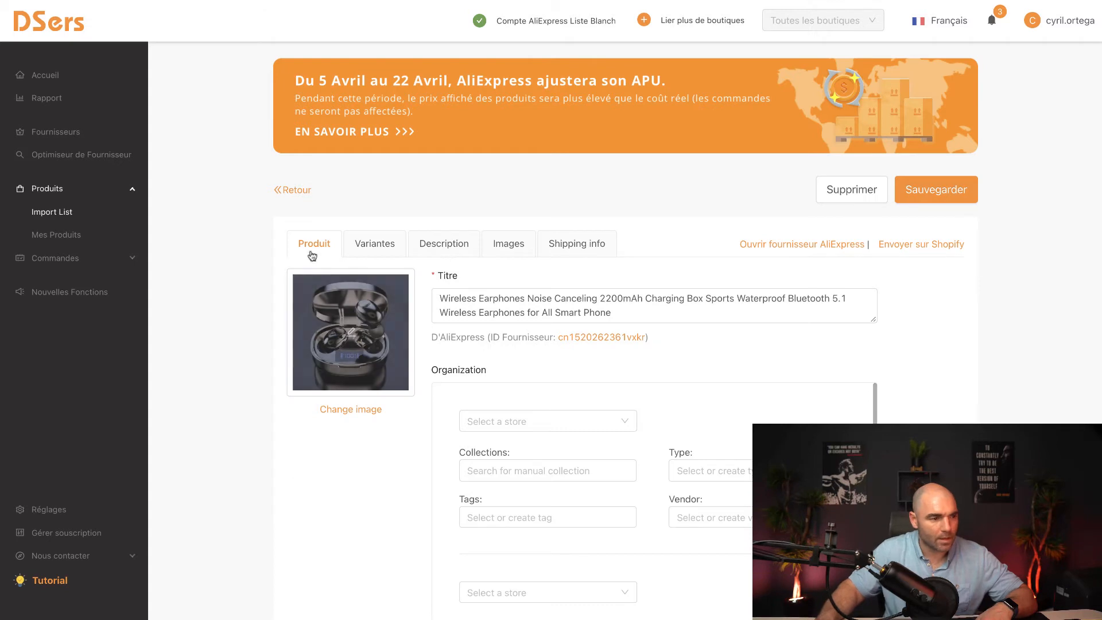
triple_click(473, 305)
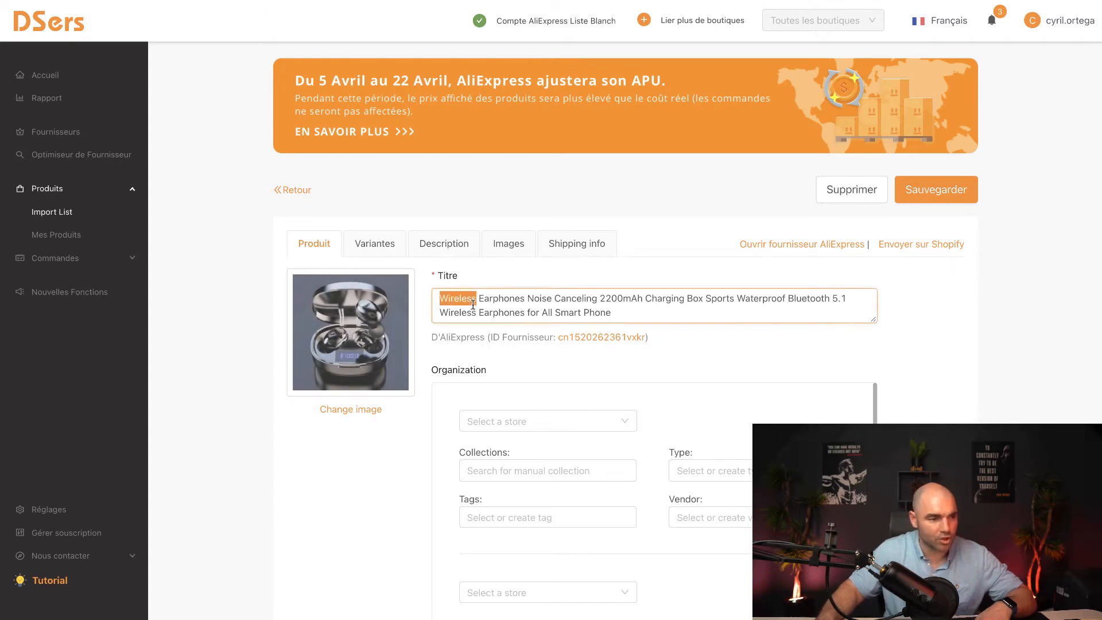
type("Earbudds")
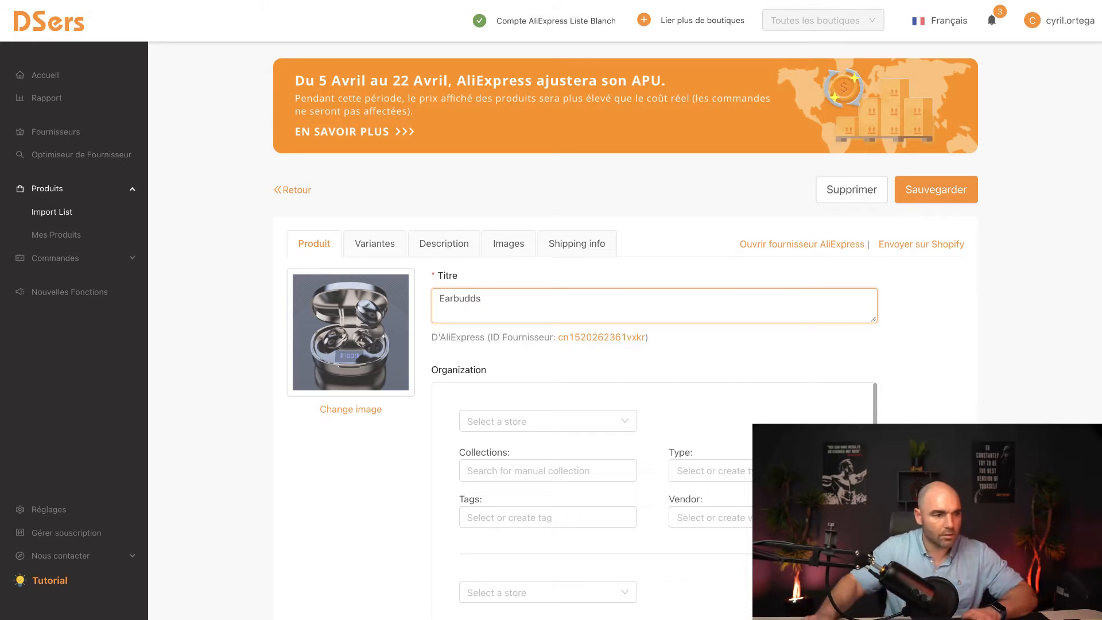
left_click(563, 361)
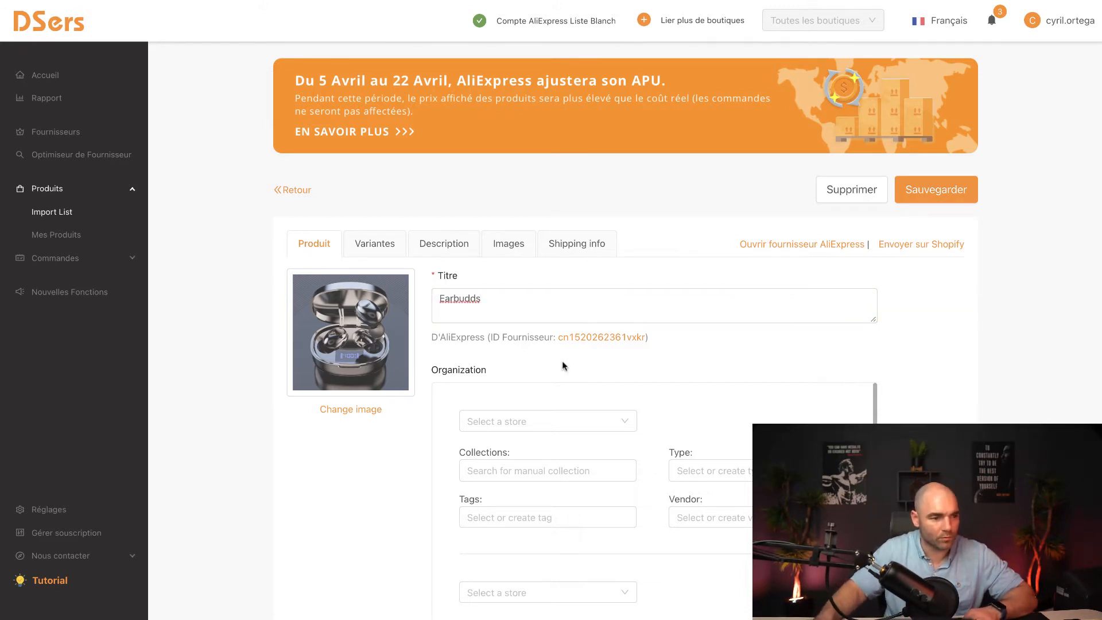
Step: Assign the product to the maya-louna store and add it to the Best Sellers collection
scroll(562, 362, "down", 3)
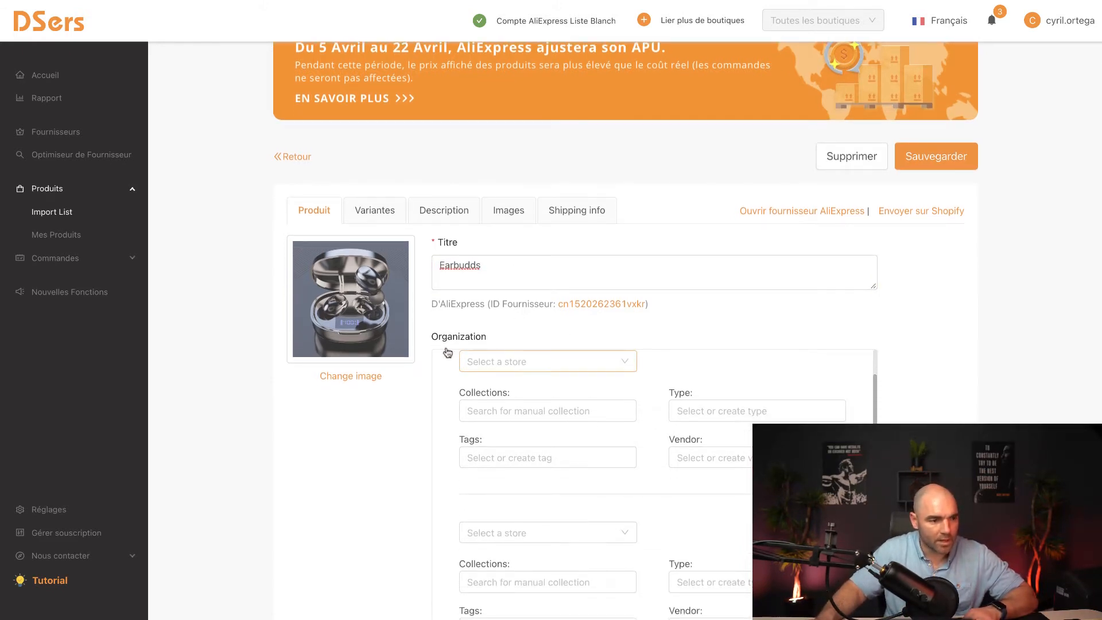
left_click(574, 369)
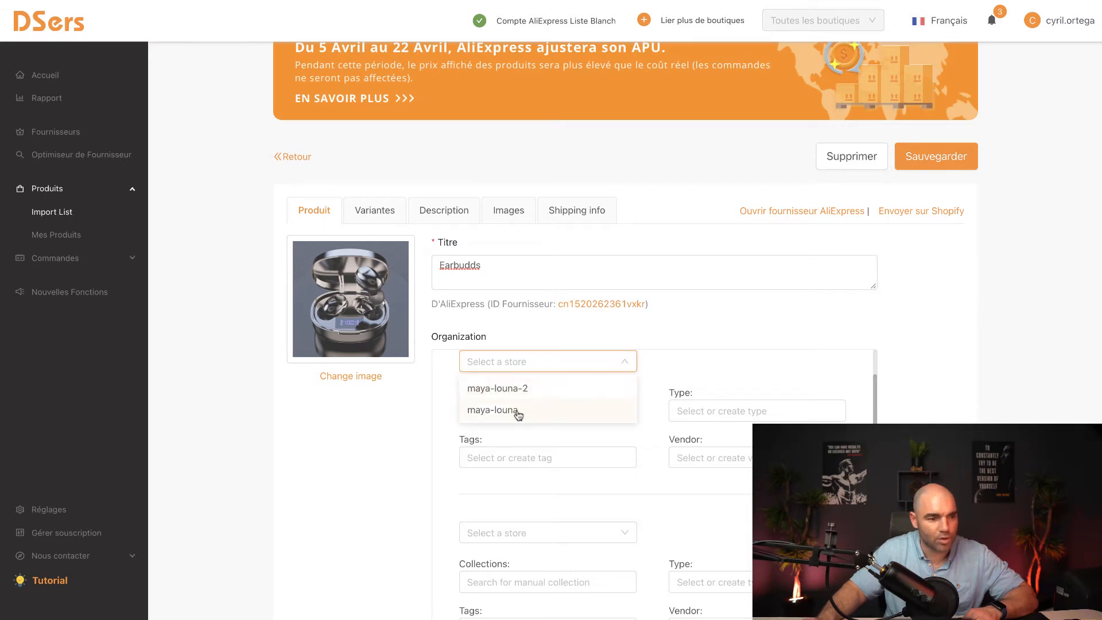
left_click(494, 410)
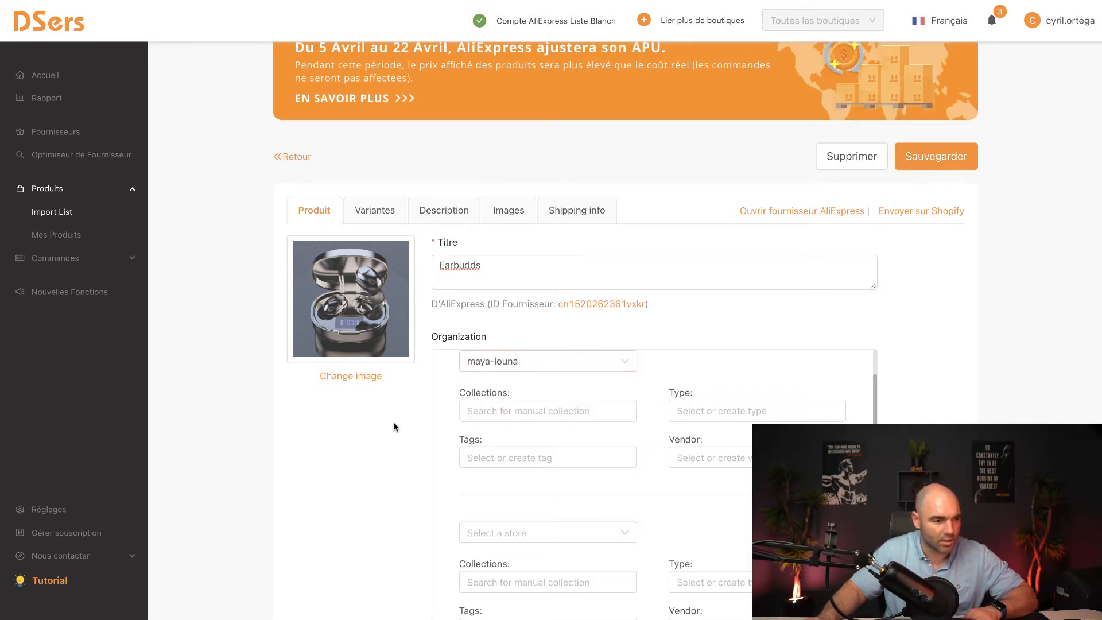
left_click(528, 412)
left_click(505, 440)
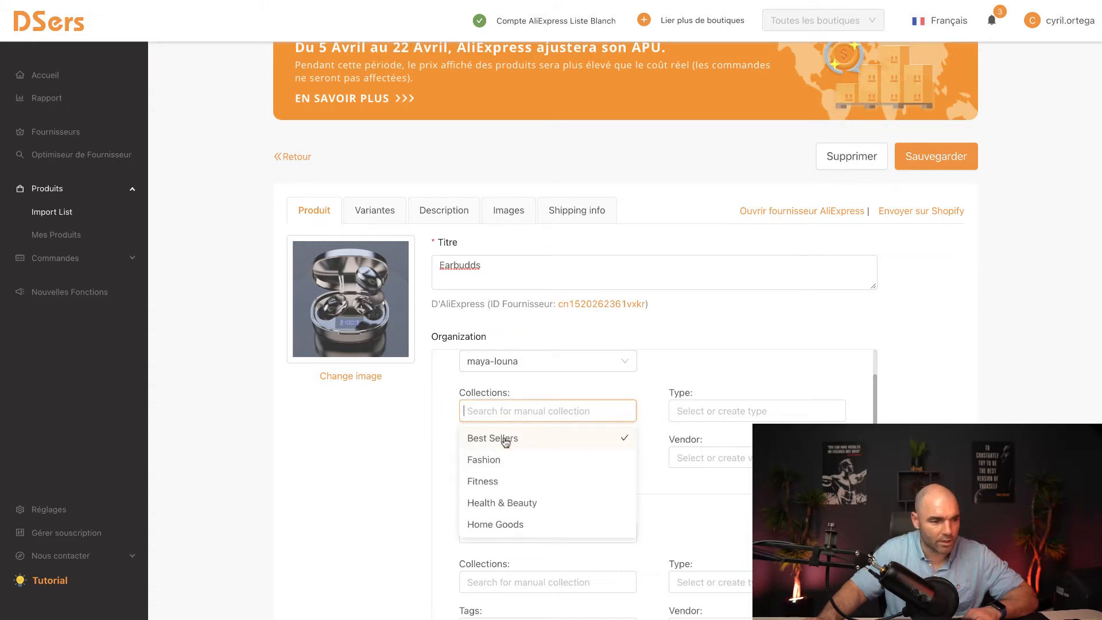
left_click(495, 513)
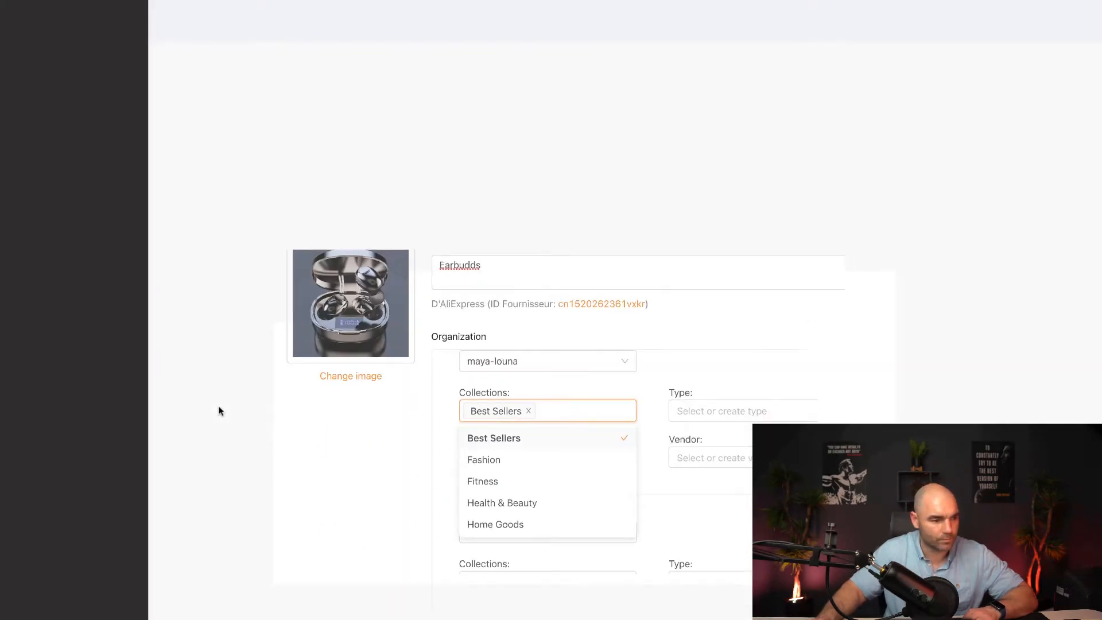
left_click(407, 436)
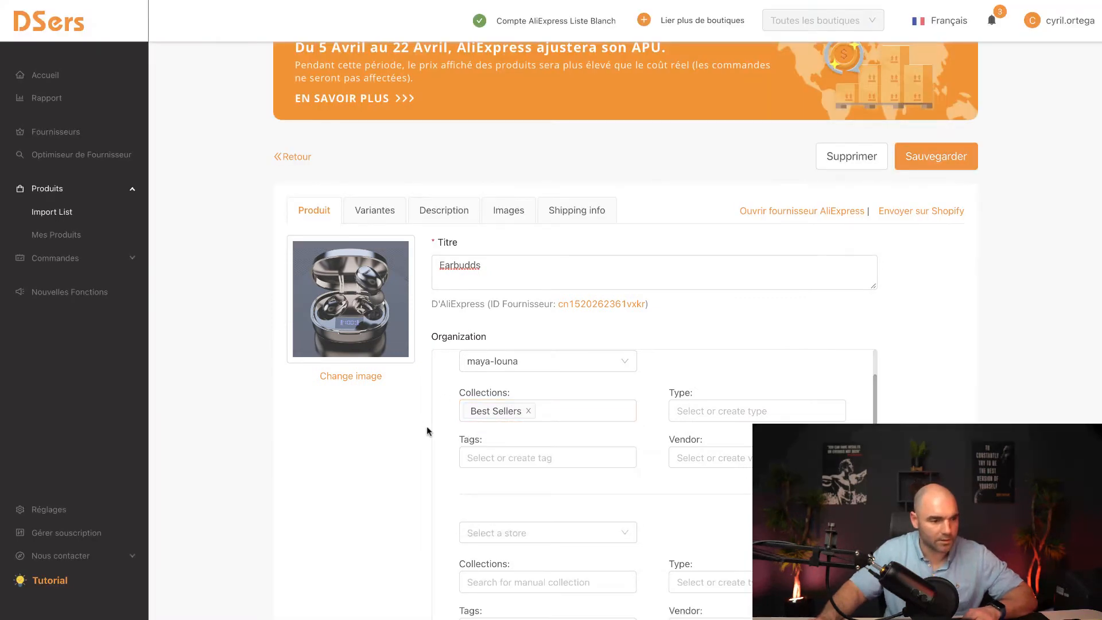
Step: Select the first black variant, rename the Color option as Couleur, and set that variant's colour to Noir
scroll(426, 426, "down", 2)
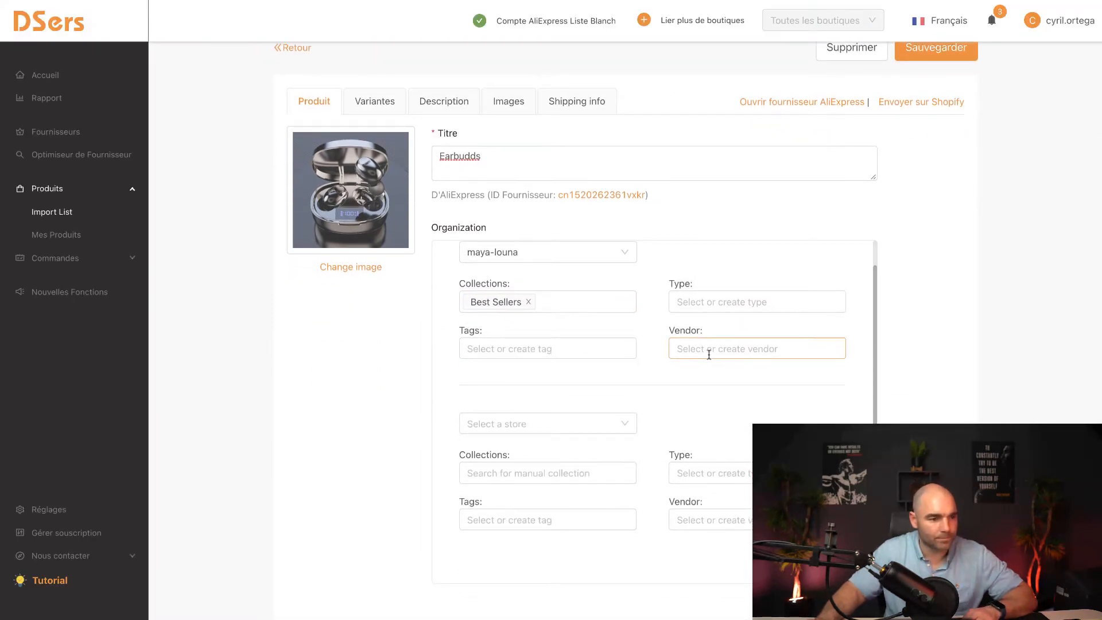
scroll(589, 319, "up", 1)
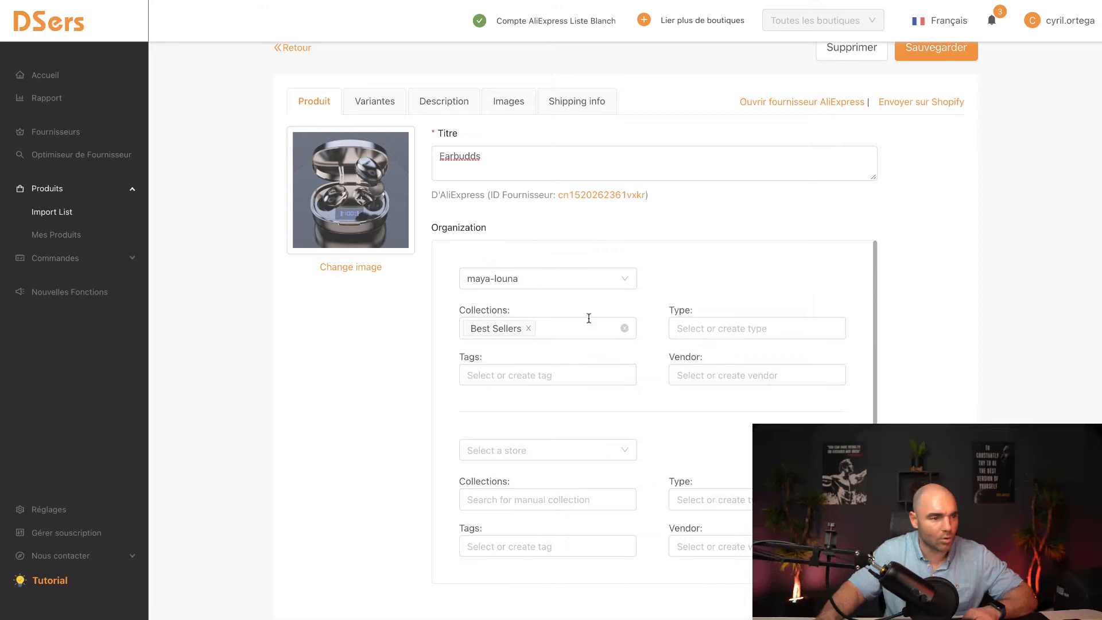
left_click(383, 108)
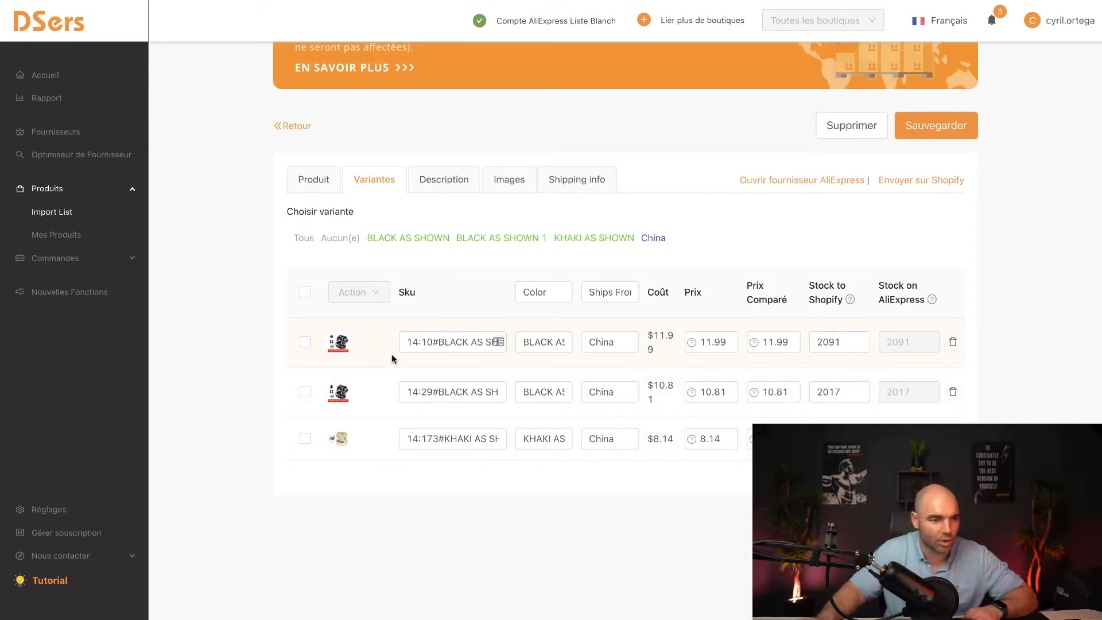
left_click(305, 344)
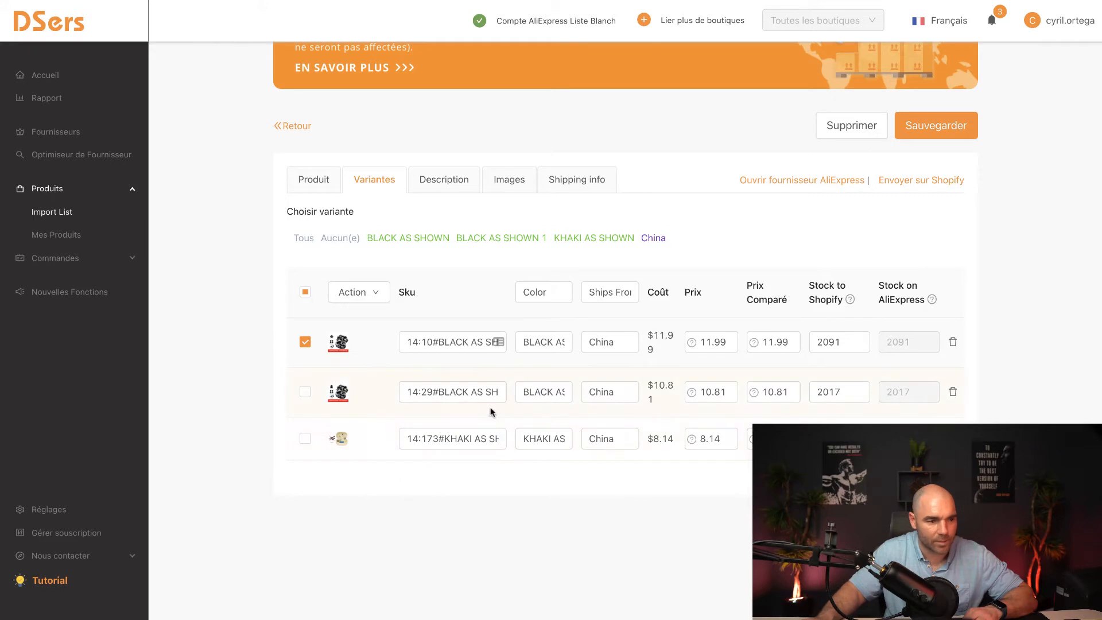
left_click(413, 340)
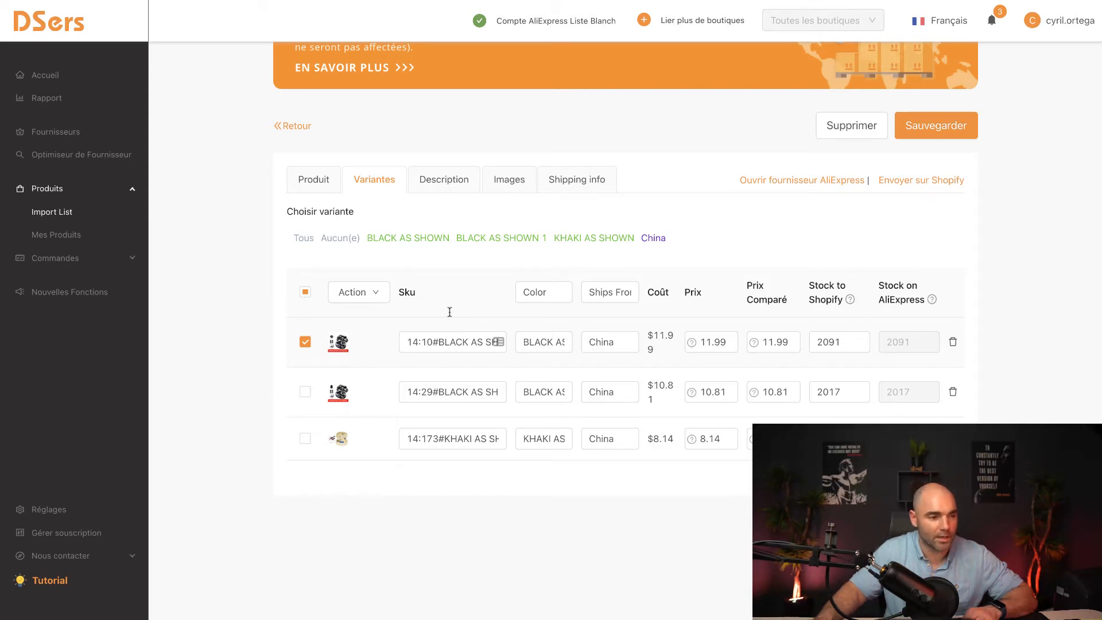
double_click(551, 295)
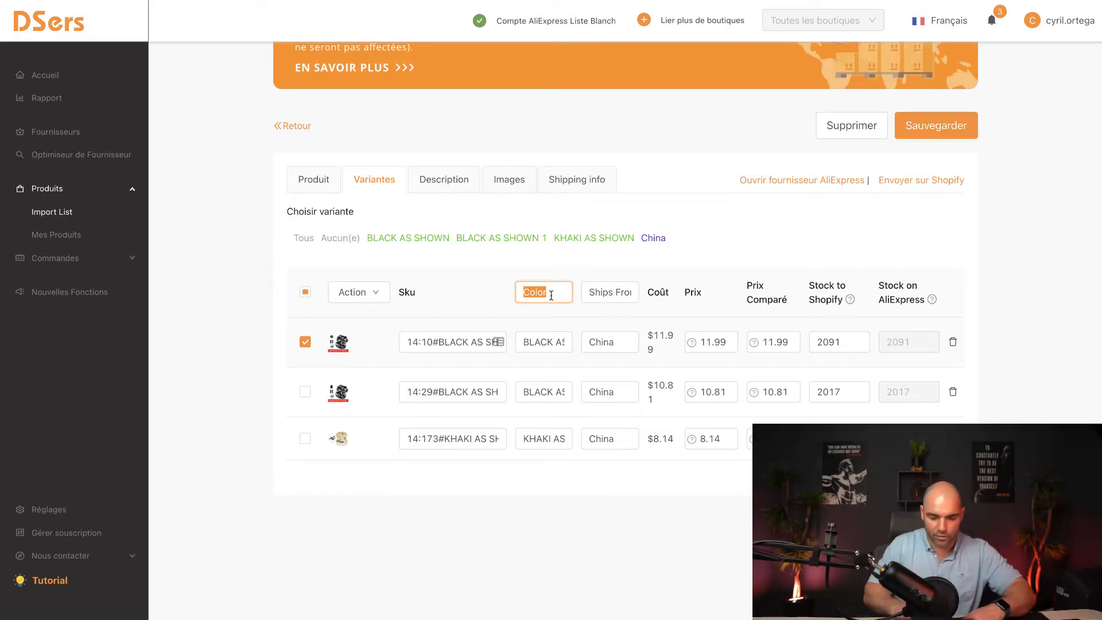
type("Couleur")
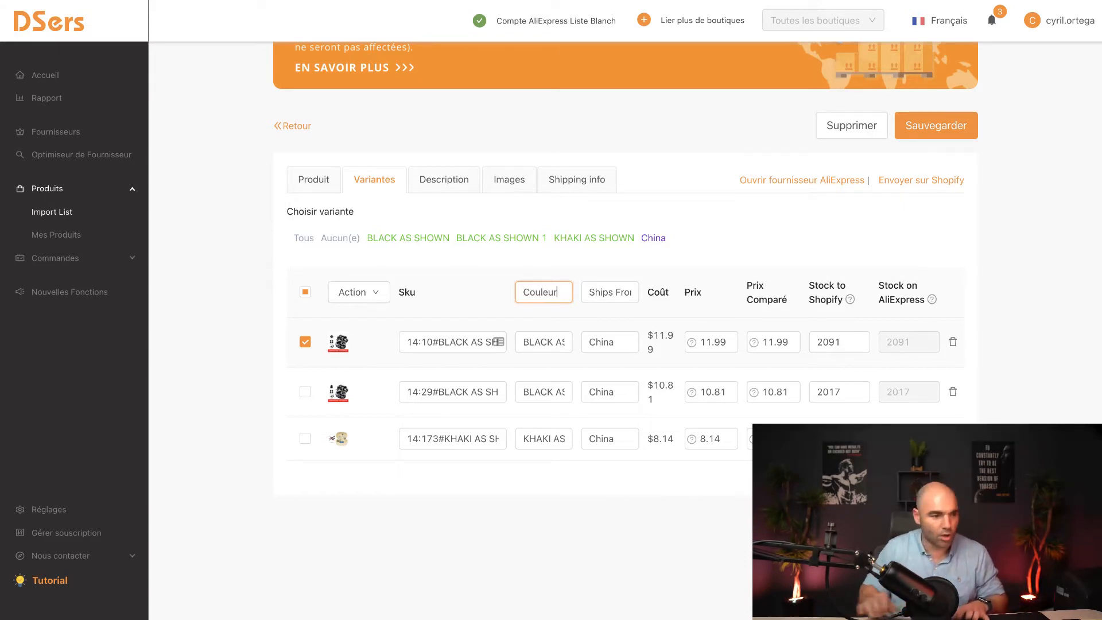
triple_click(545, 341)
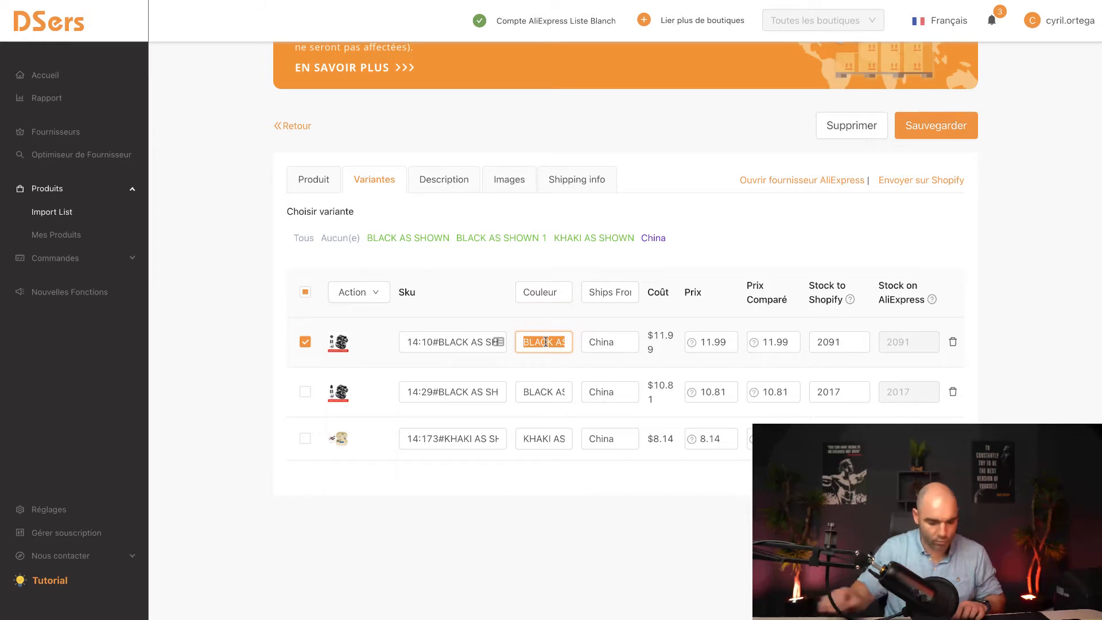
type("Noir")
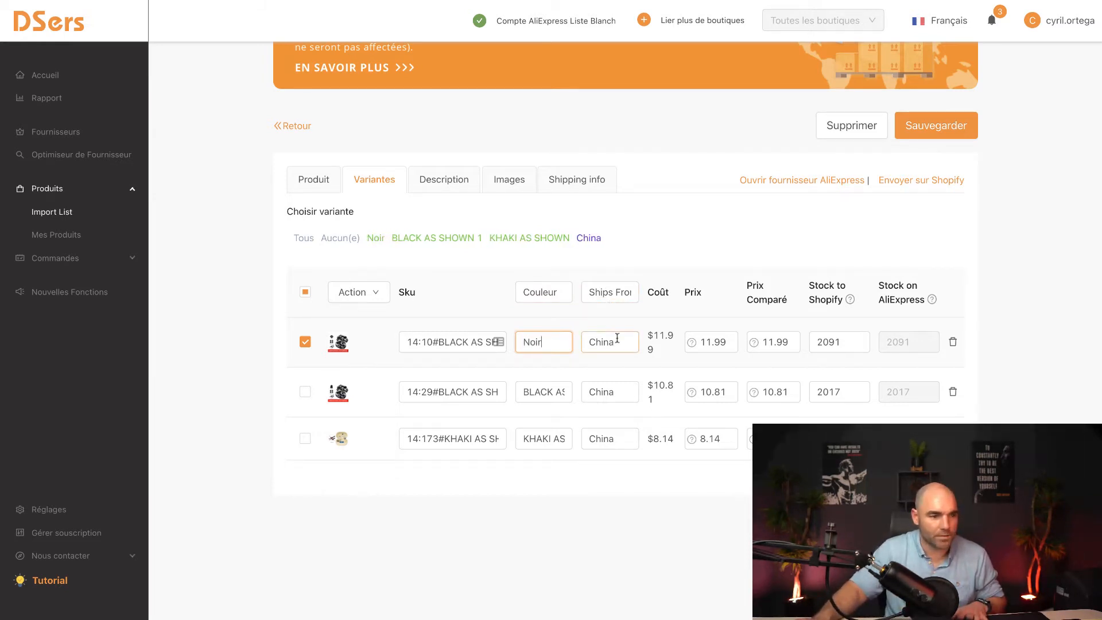
Step: Set the Noir variant's price to 49.99 and its compare-at price to 89.99
double_click(708, 343)
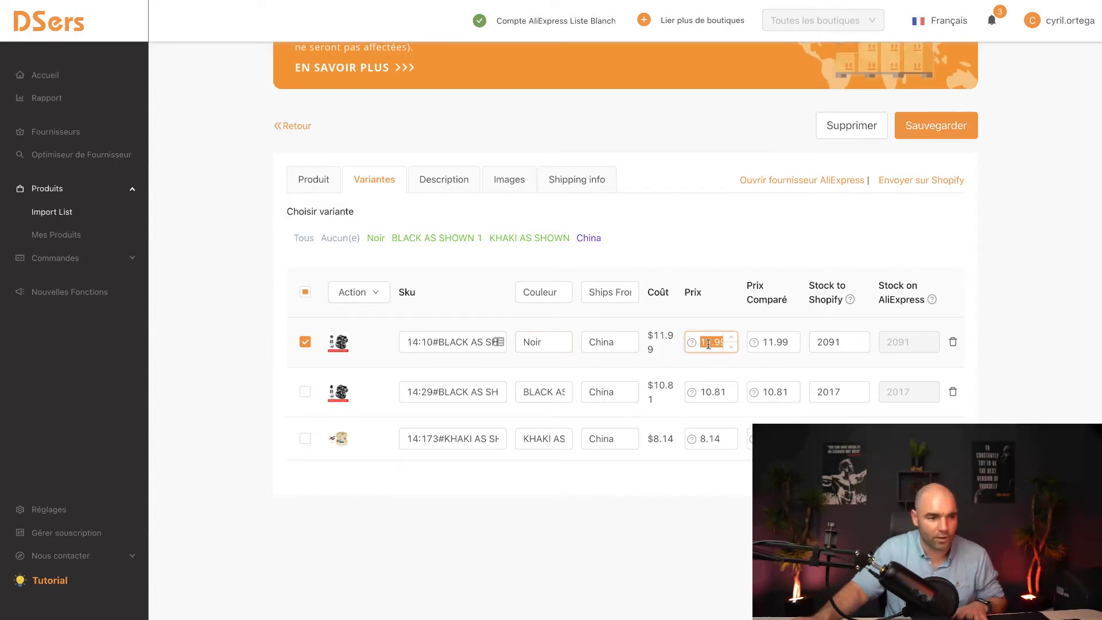
type("49")
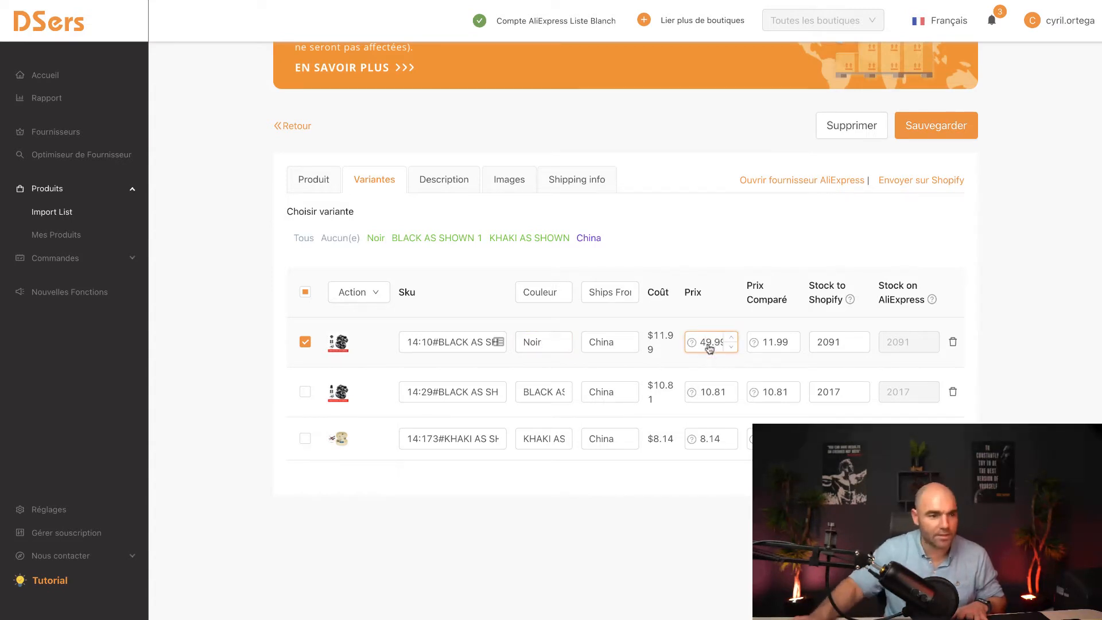
double_click(777, 343)
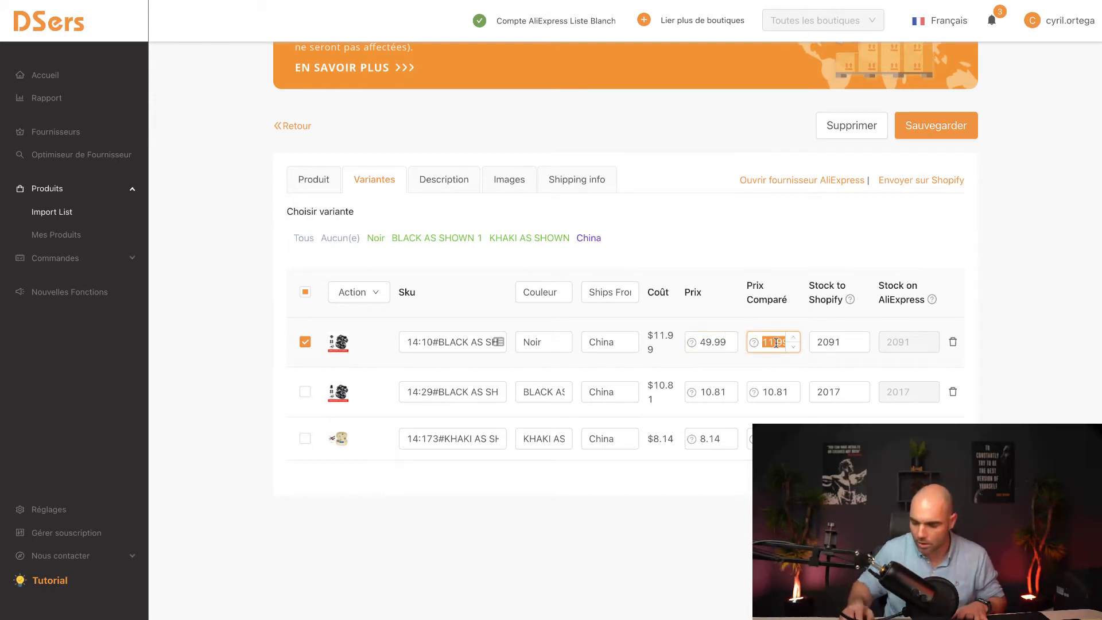
type("89")
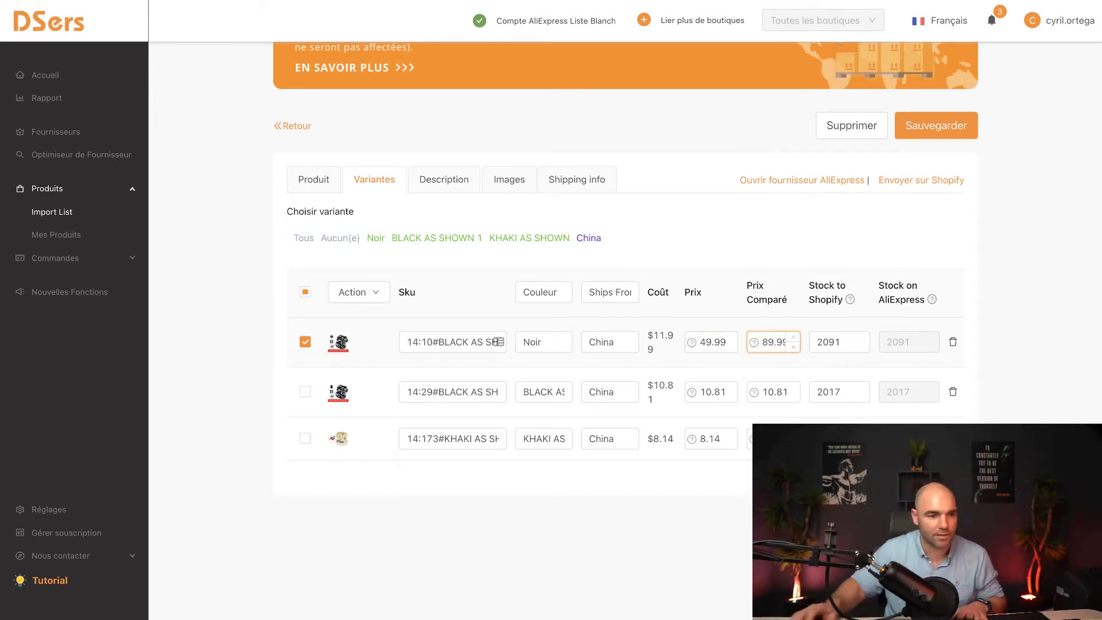
left_click(802, 258)
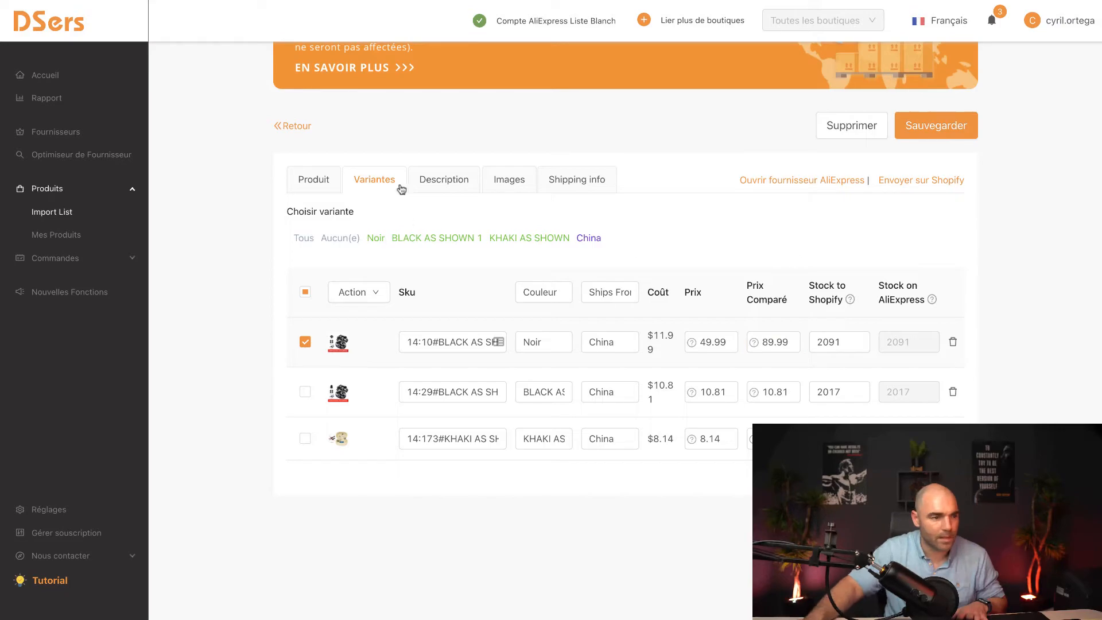
Step: Delete the whole specifications block and the leftover blank lines above the "Earphones Bluetooth Wireless" section of the product description
left_click(443, 181)
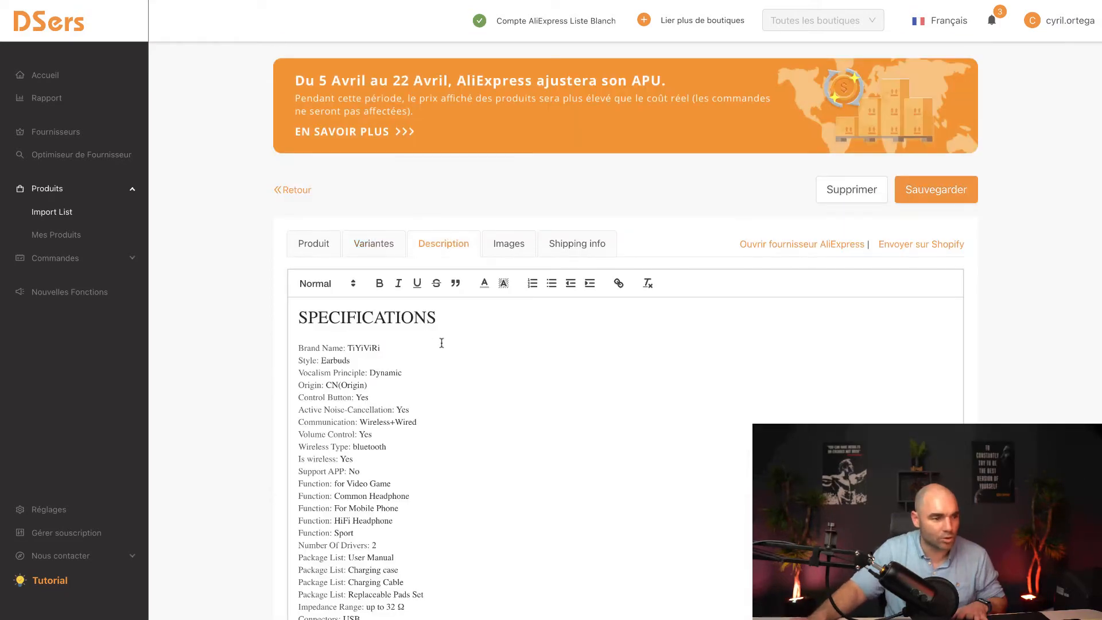
scroll(441, 342, "down", 12)
scroll(441, 343, "down", 10)
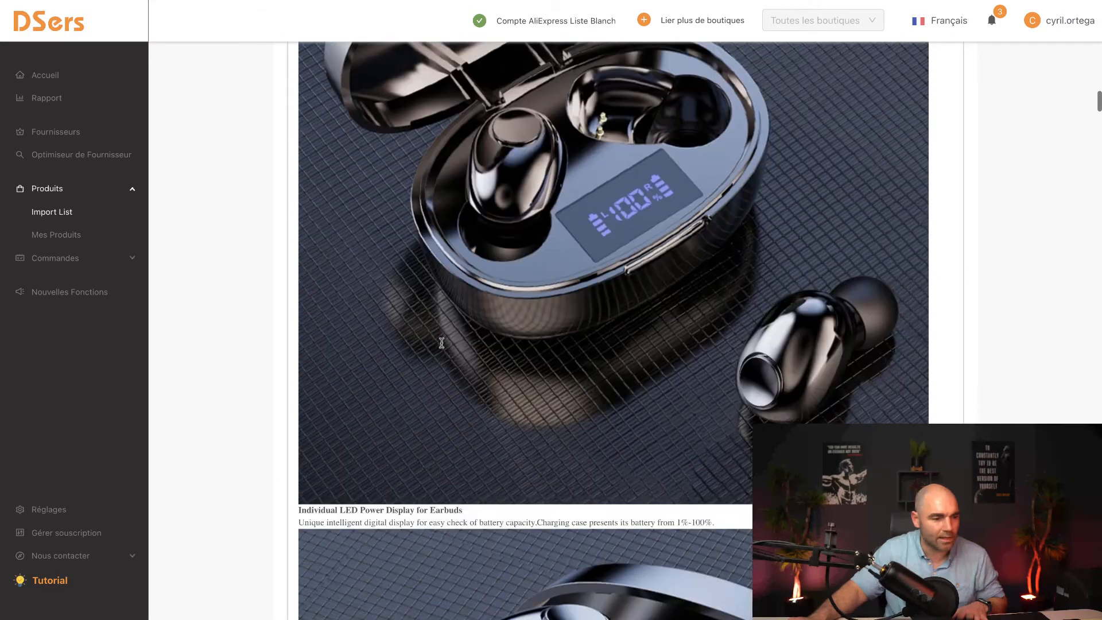
scroll(441, 343, "up", 14)
scroll(442, 343, "up", 5)
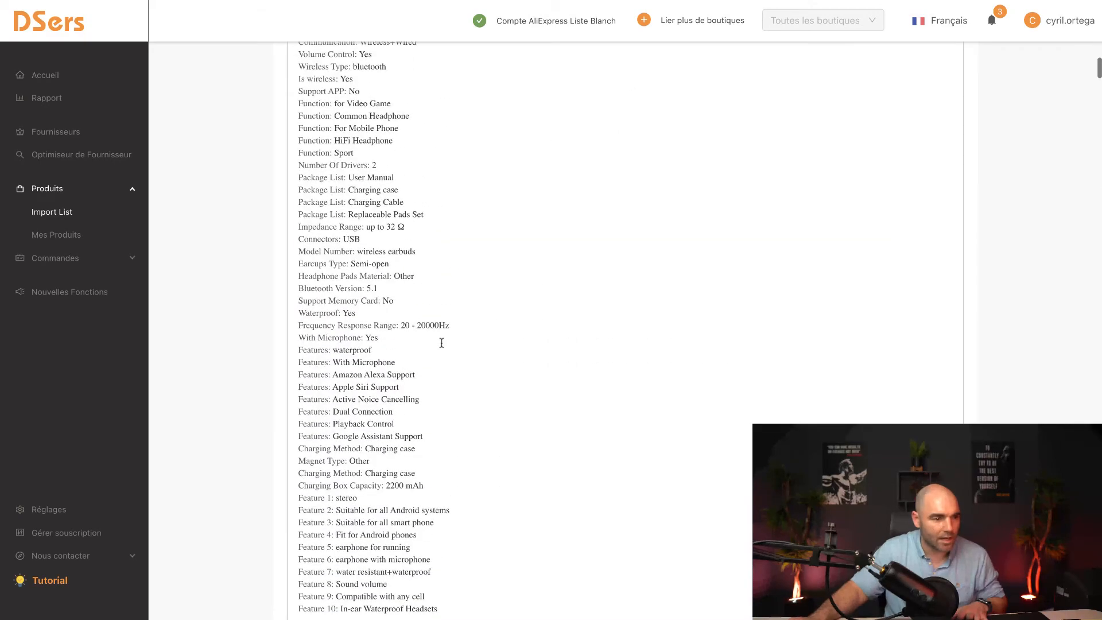
scroll(442, 342, "down", 3)
left_click_drag(443, 494, 301, 246)
scroll(356, 287, "up", 4)
scroll(345, 270, "up", 5)
key("BackSpace")
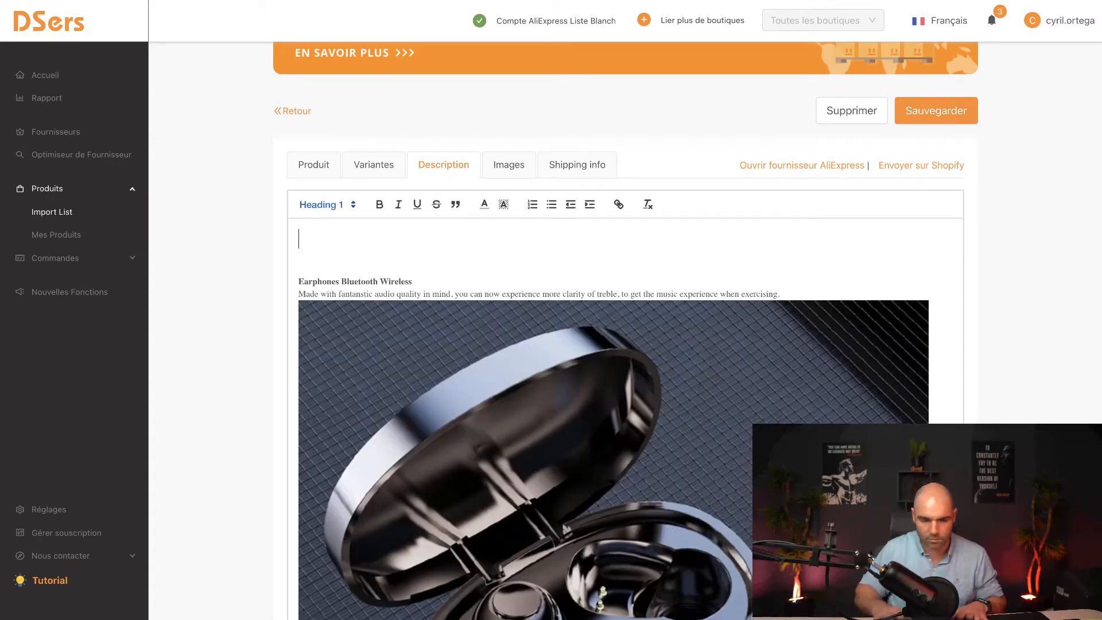
key("Delete")
key("Delete")
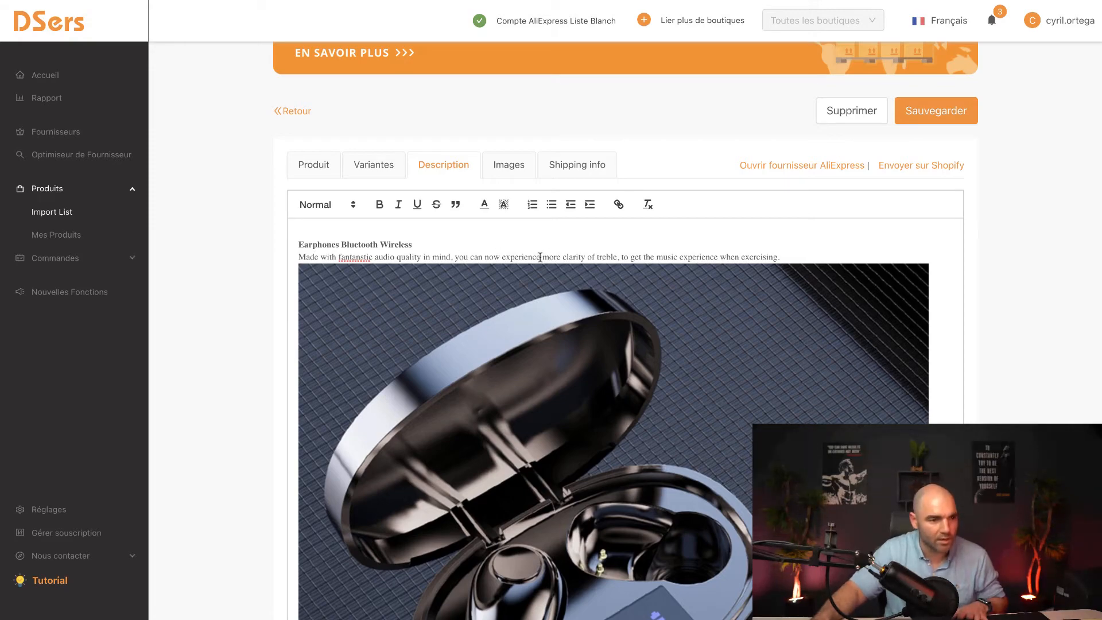
scroll(477, 255, "down", 10)
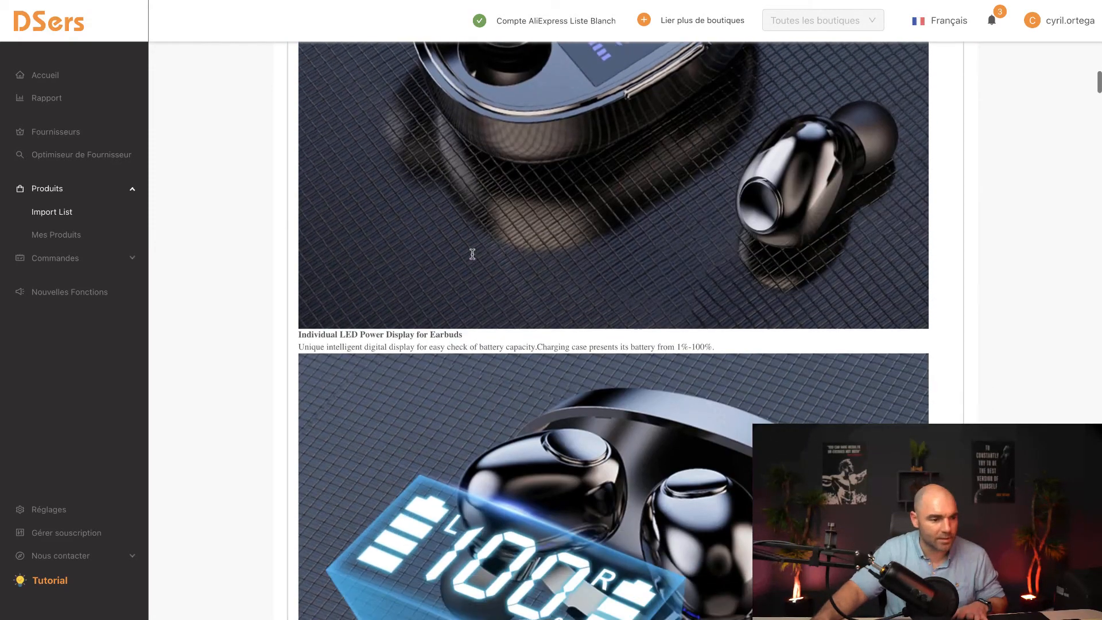
Step: Delete the two accessory-set images and the beige earbuds image from the product's images, and save the product
scroll(473, 253, "down", 15)
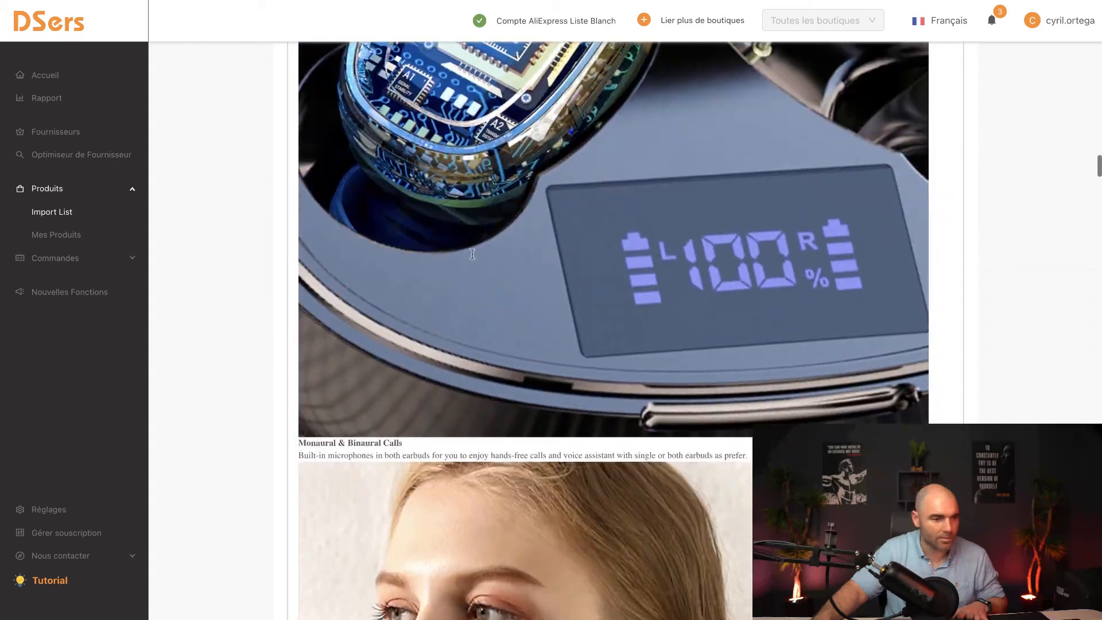
scroll(473, 254, "up", 20)
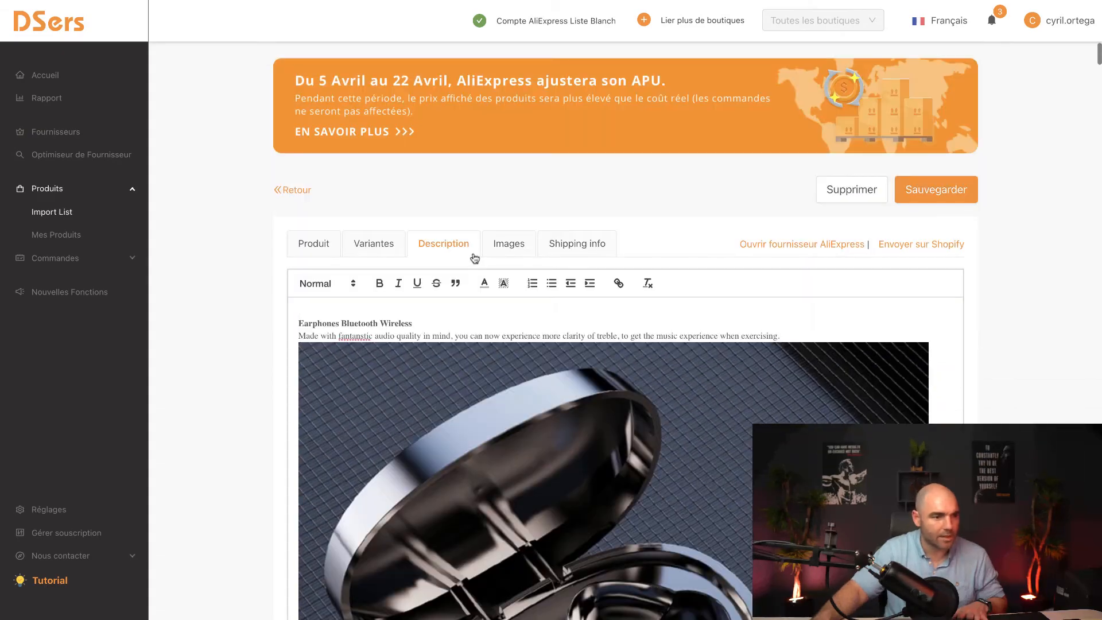
left_click(505, 250)
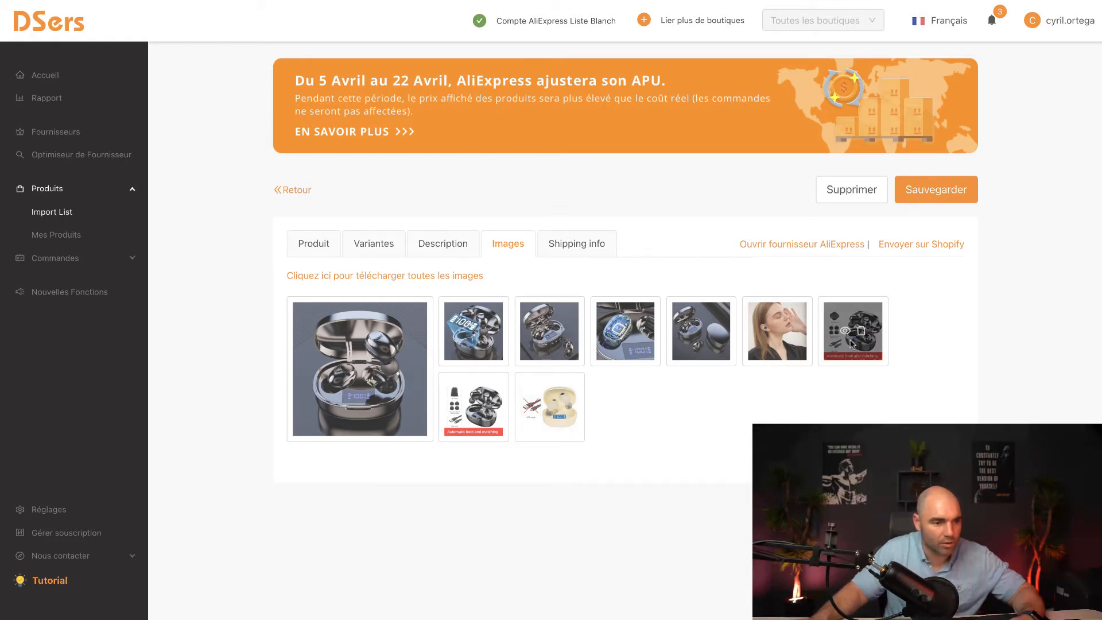
mouse_move(829, 353)
left_click(862, 333)
left_click(655, 167)
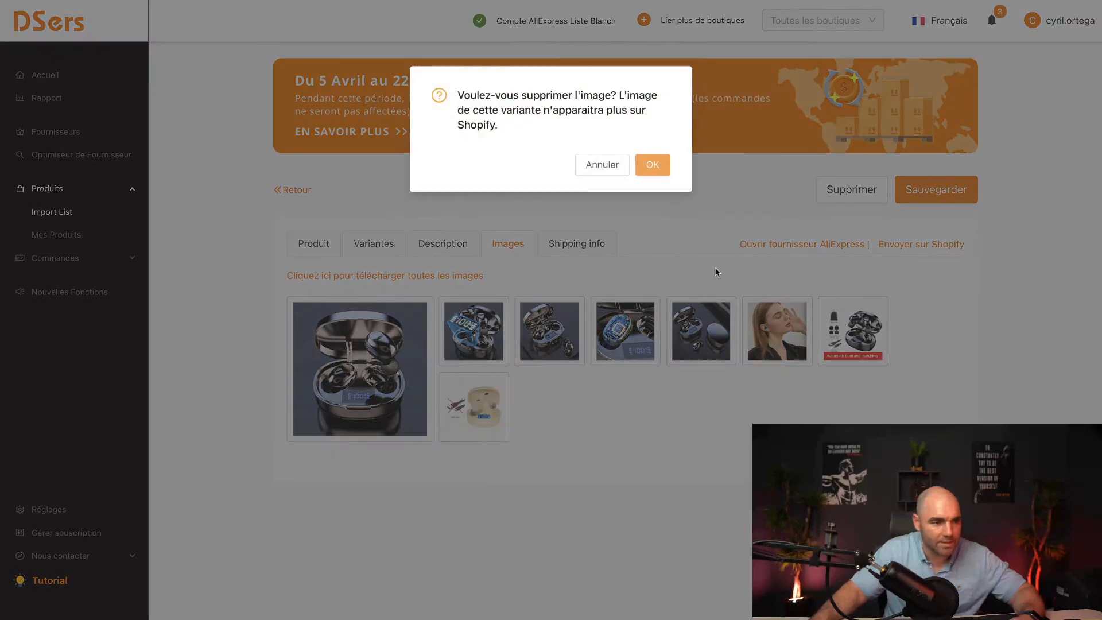
mouse_move(860, 338)
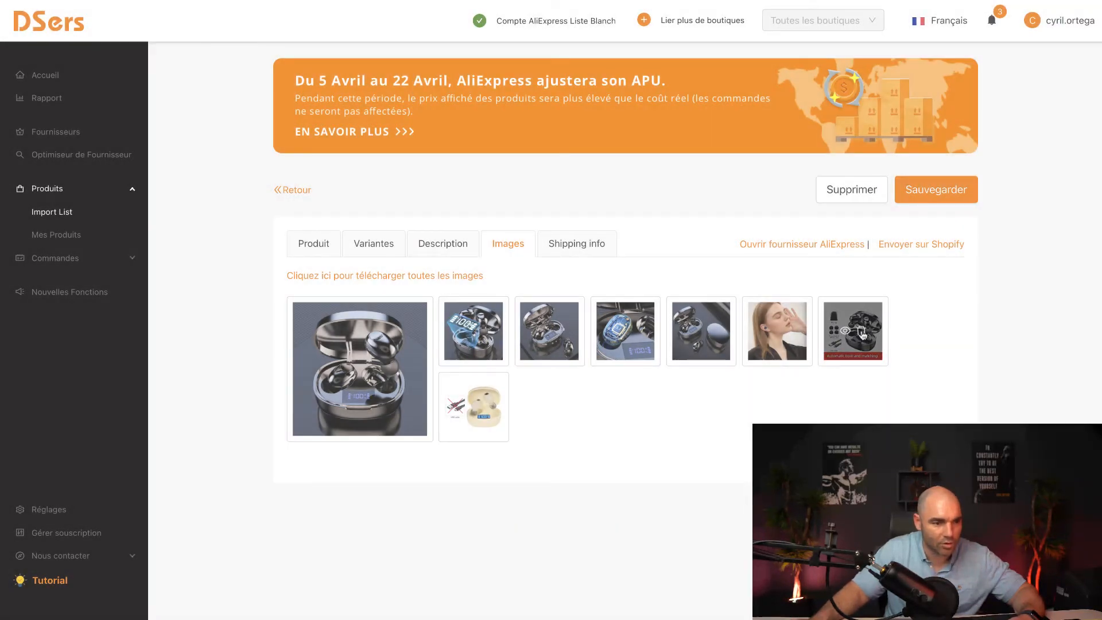
left_click(862, 331)
left_click(655, 168)
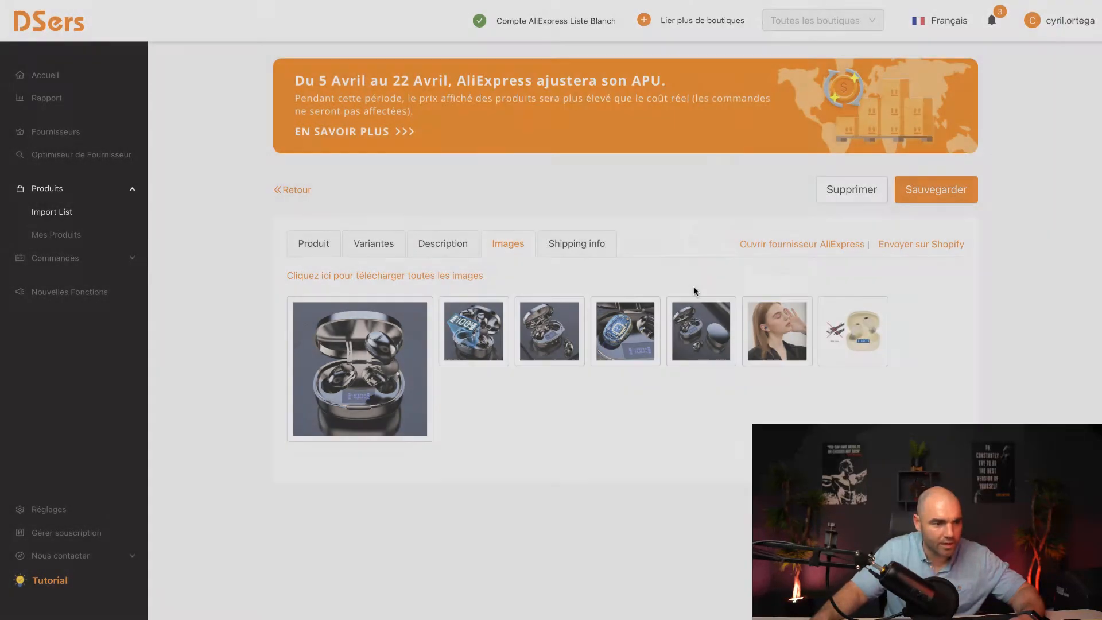
left_click(861, 333)
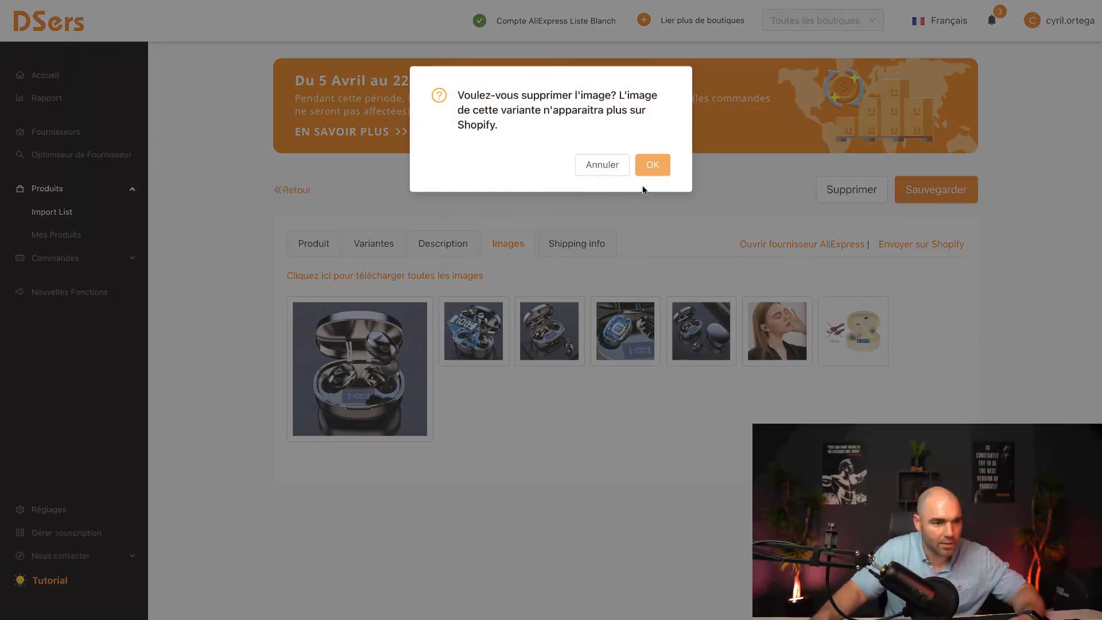
left_click(654, 168)
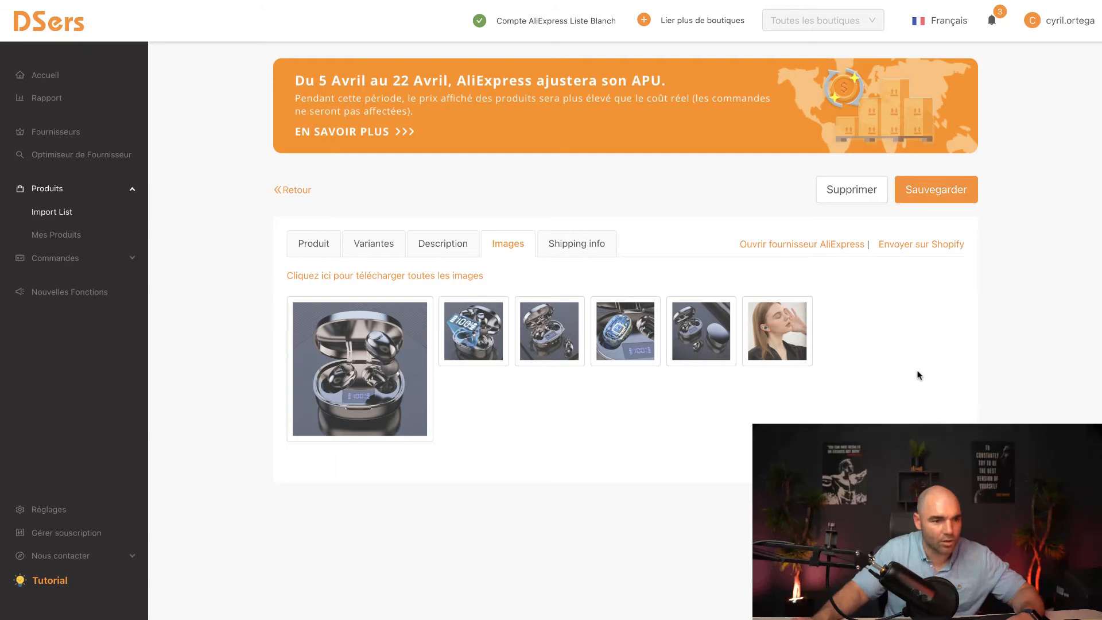
left_click(945, 192)
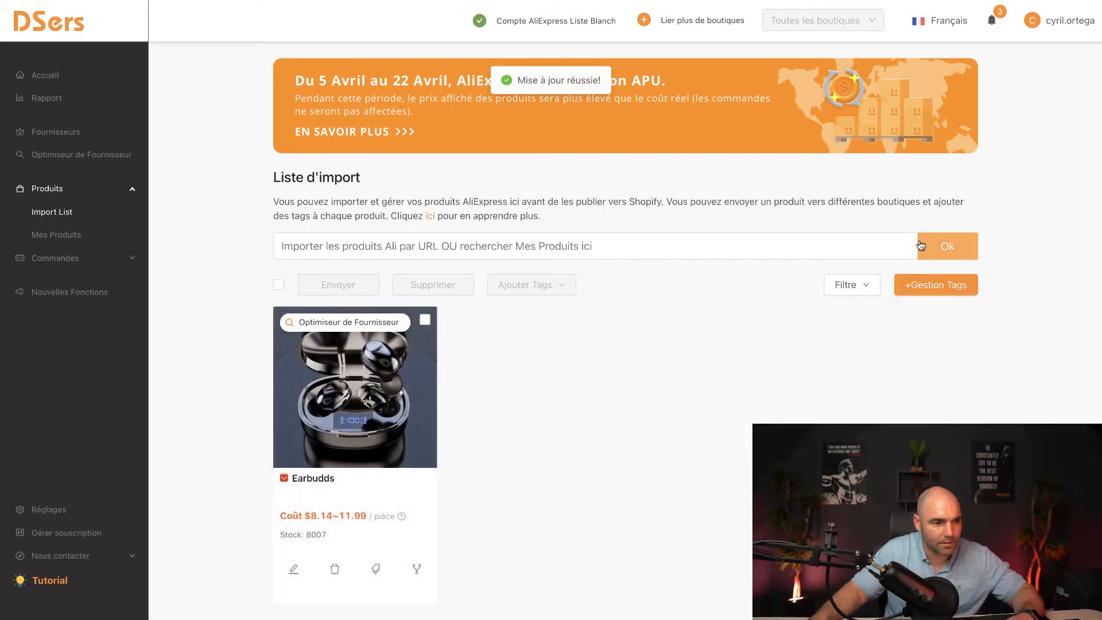
Step: Send the Earbudds product to maya-louna.myshopify.com, with continued selling when out of stock and publication to the online store enabled
scroll(376, 495, "down", 2)
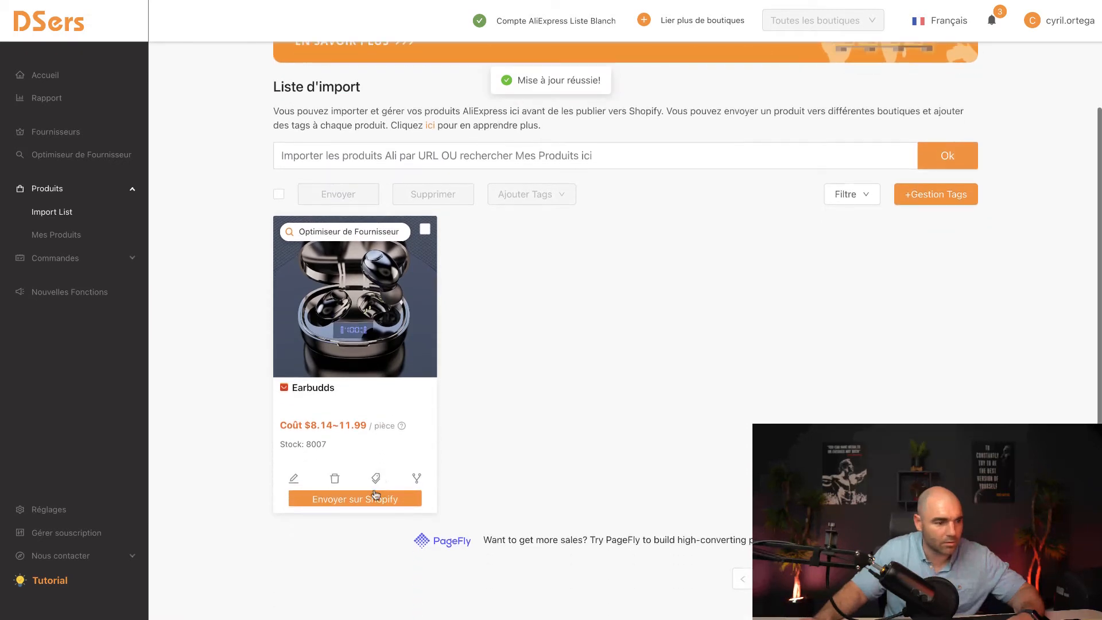
left_click(360, 500)
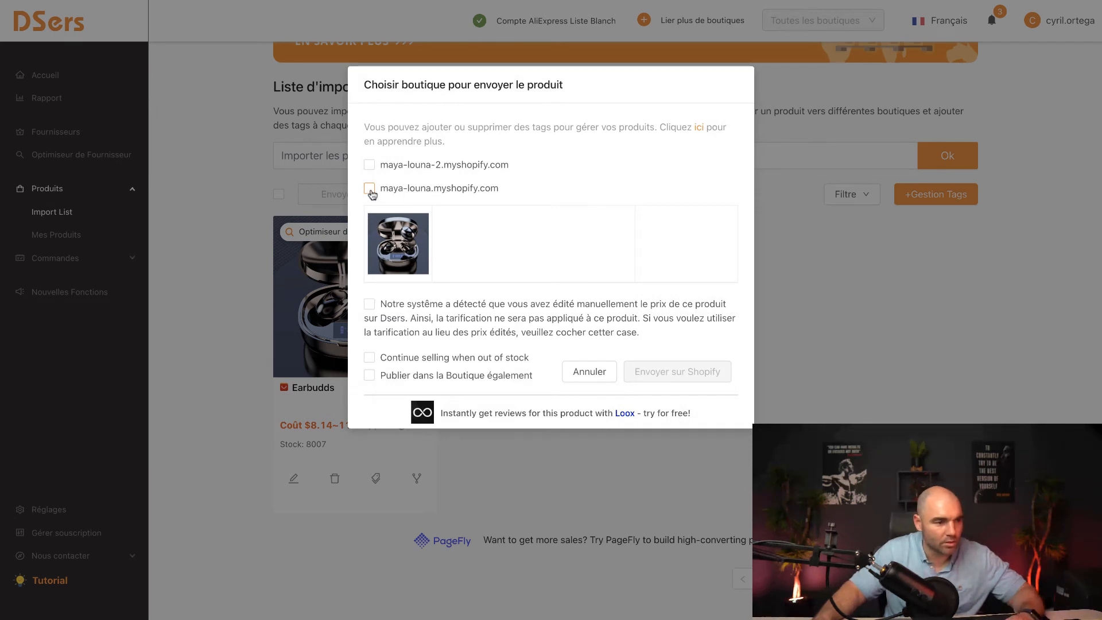
left_click(371, 190)
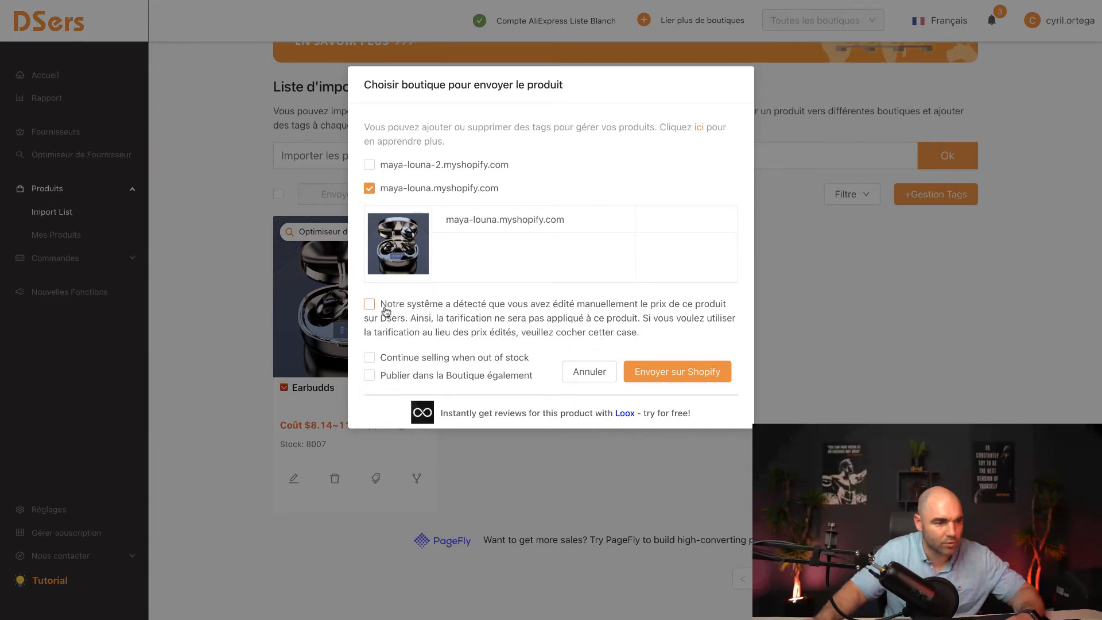
left_click(370, 359)
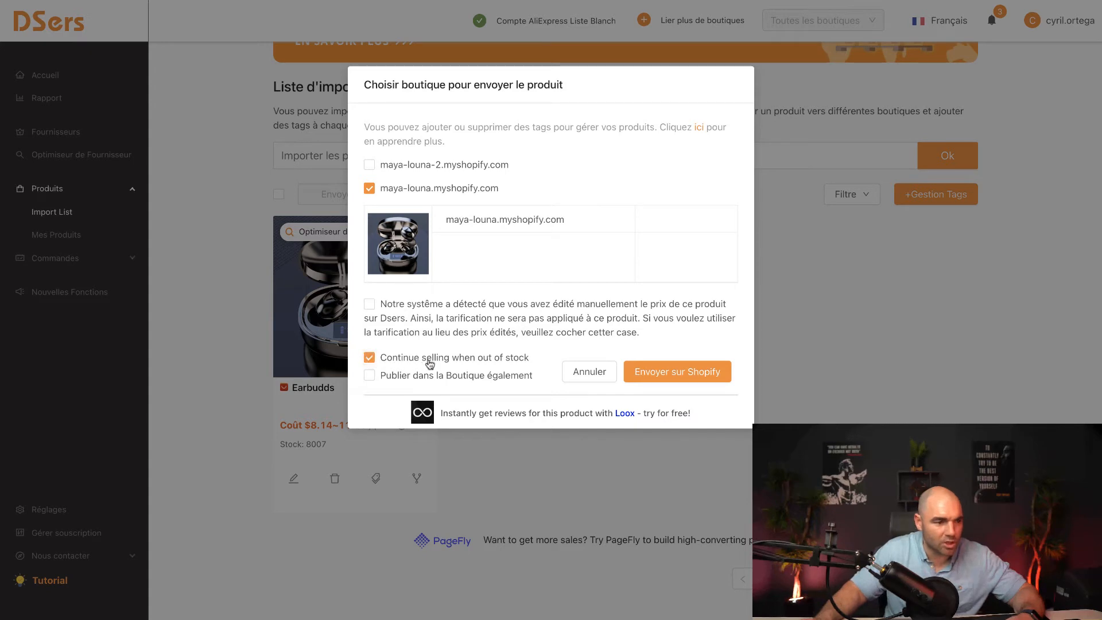
left_click(370, 377)
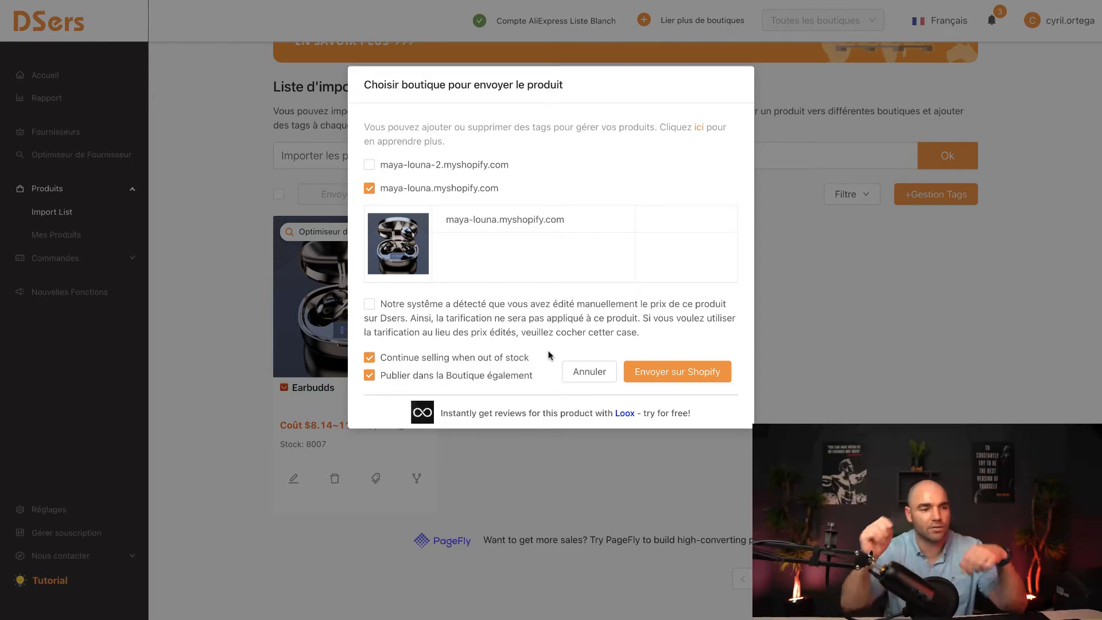
left_click(684, 378)
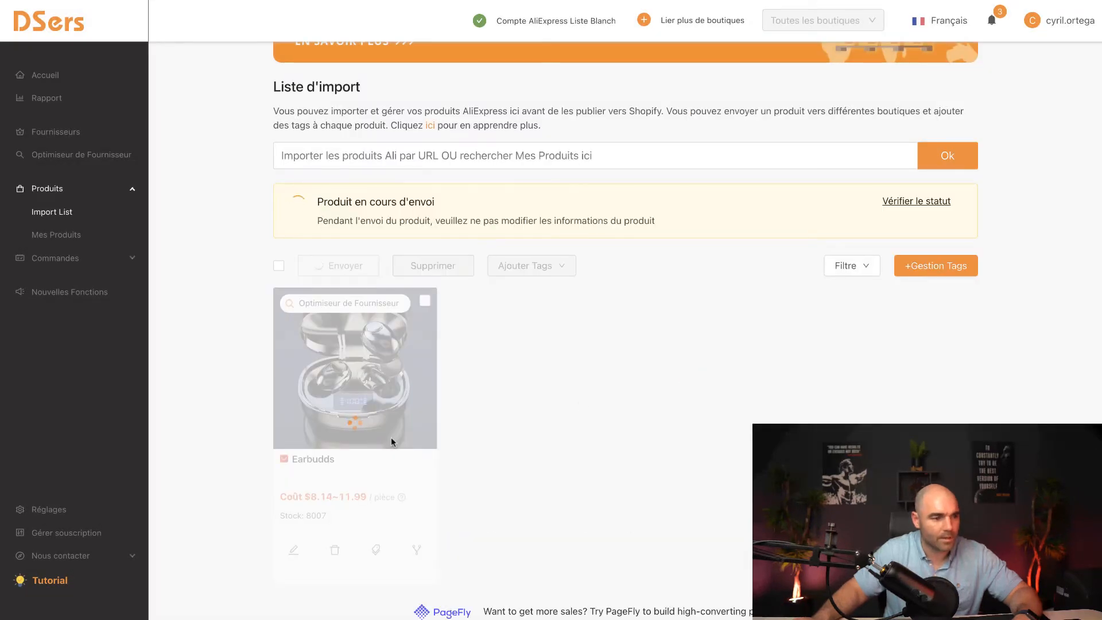
scroll(470, 440, "down", 1)
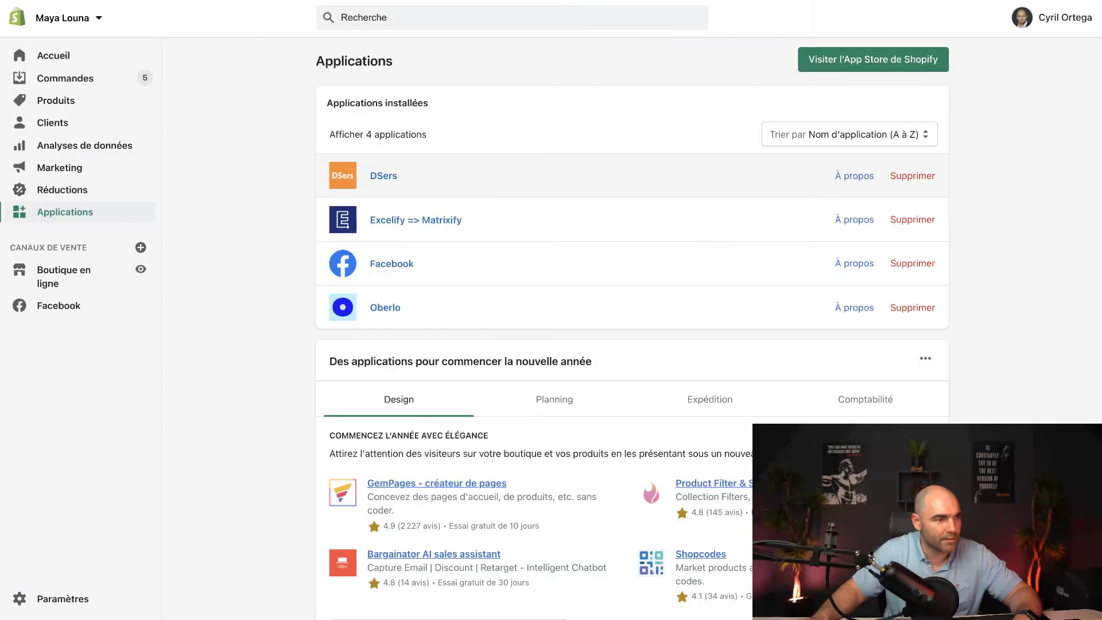
Step: Switch to the Shopify admin and open the Earbudds product from the product list
left_click(62, 105)
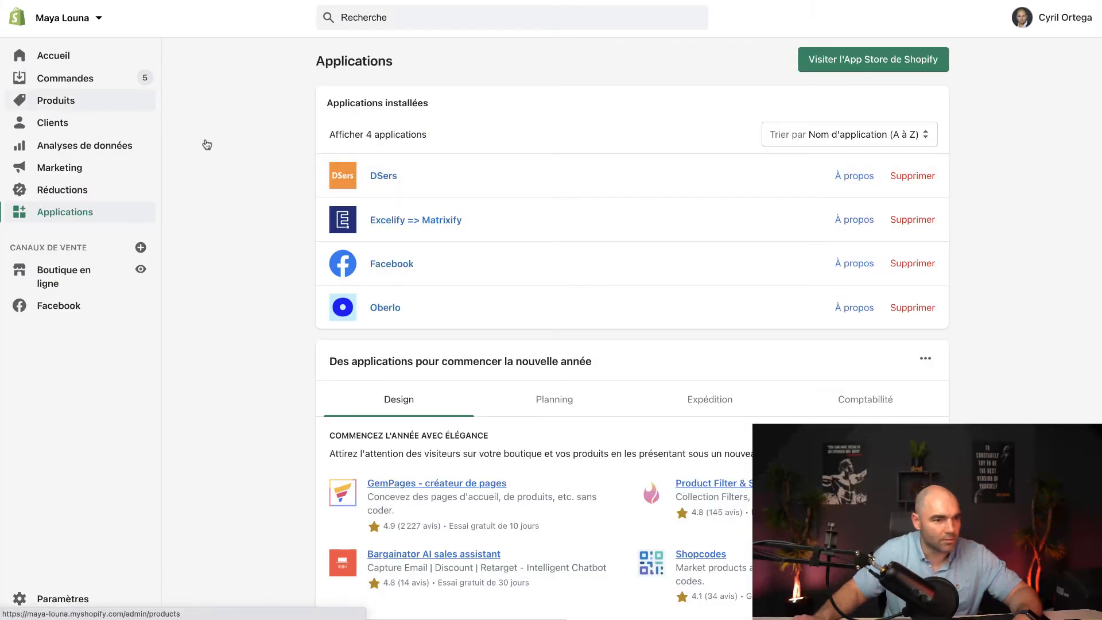
scroll(316, 212, "down", 5)
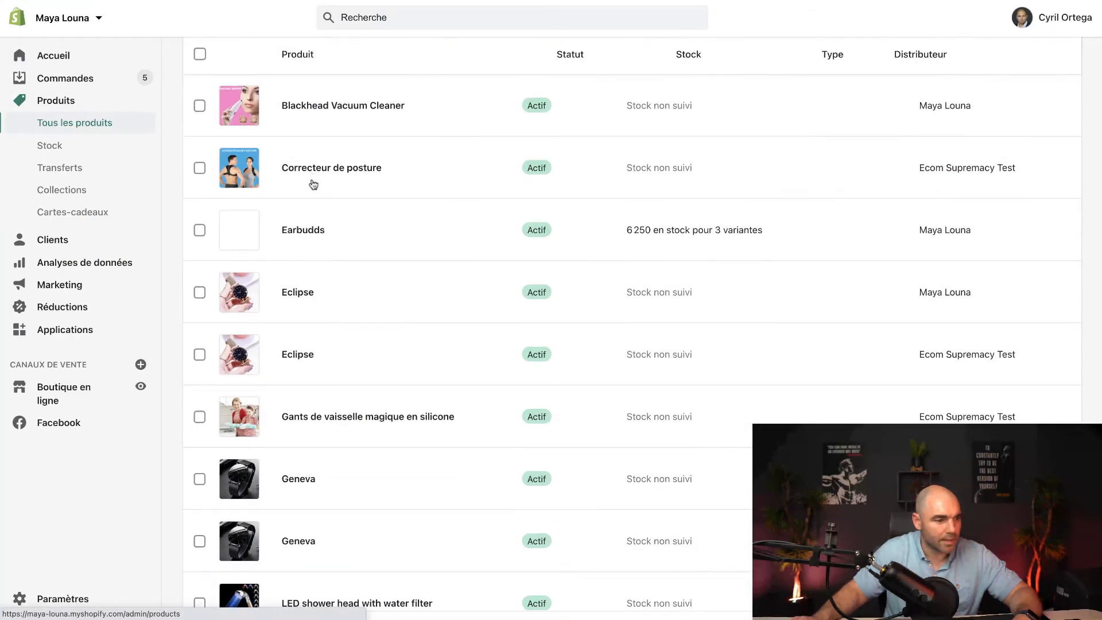
scroll(319, 211, "up", 2)
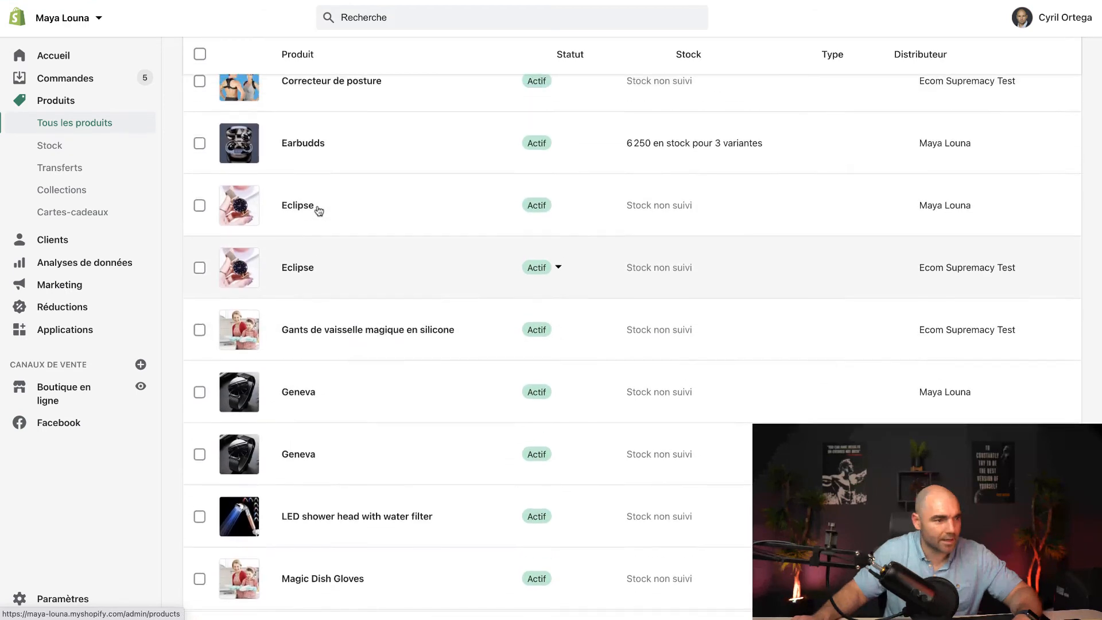
left_click(308, 149)
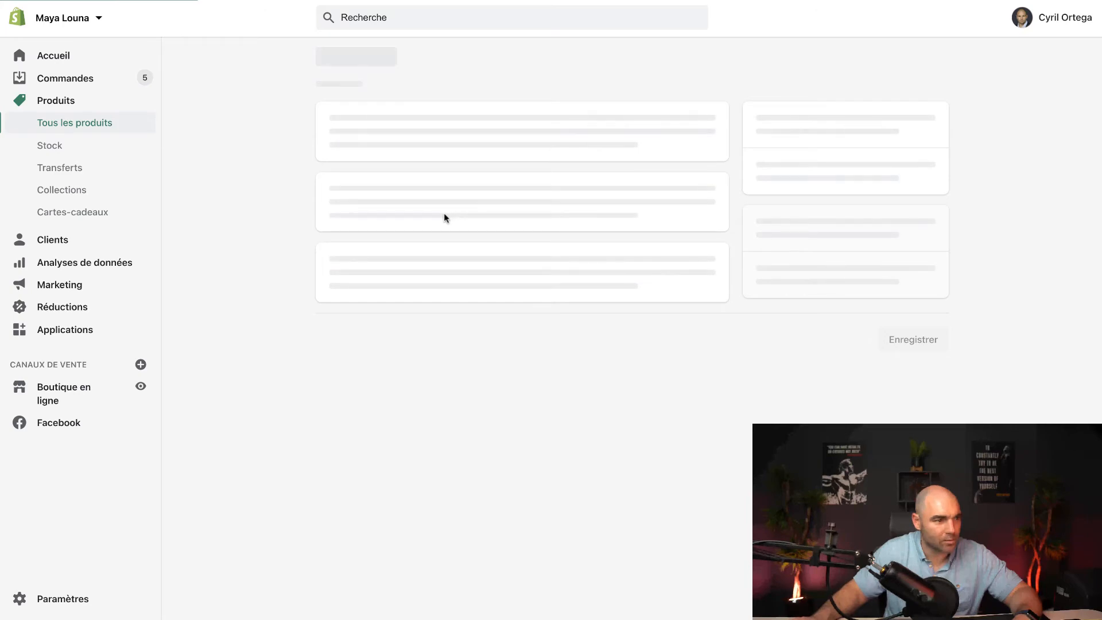
Step: Assign the first image of the open earbuds case to the Noir variant and save the product
scroll(412, 260, "down", 2)
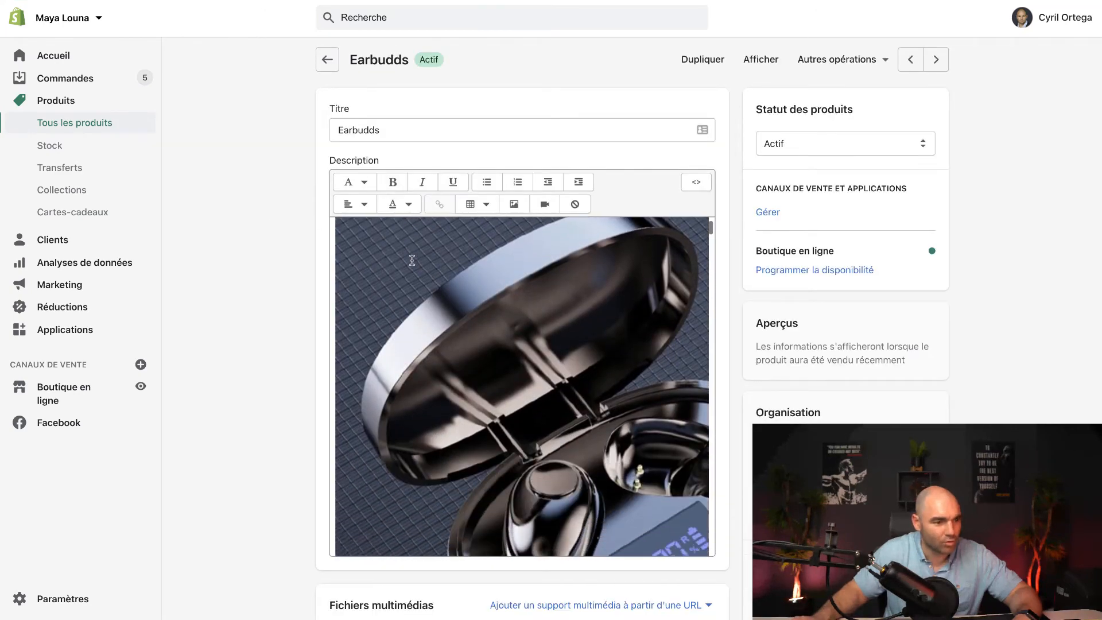
scroll(411, 260, "down", 15)
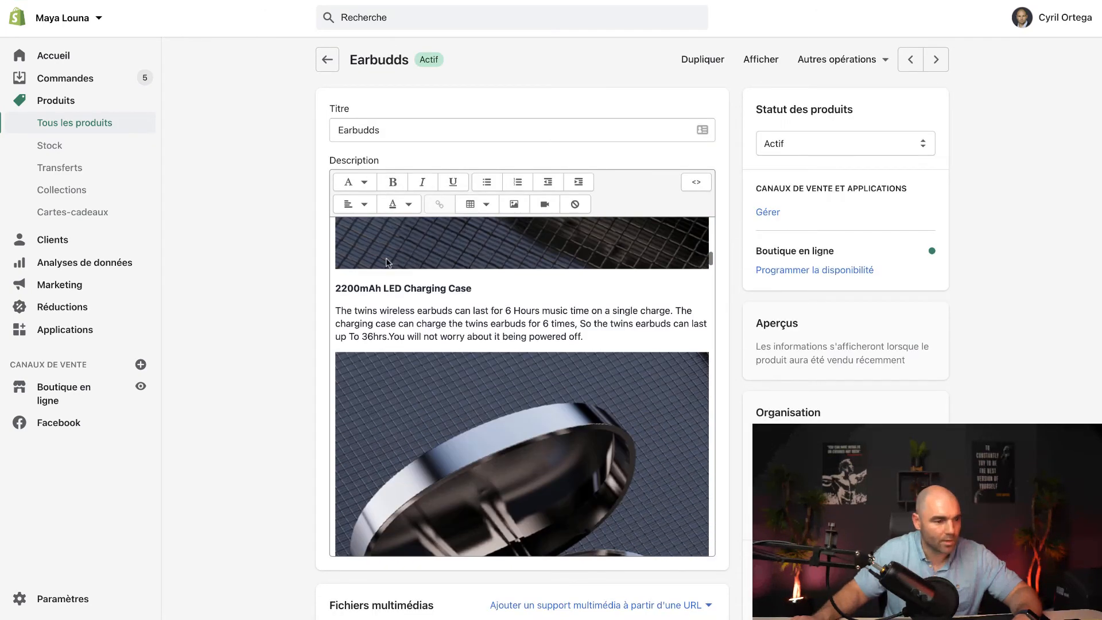
scroll(215, 247, "down", 10)
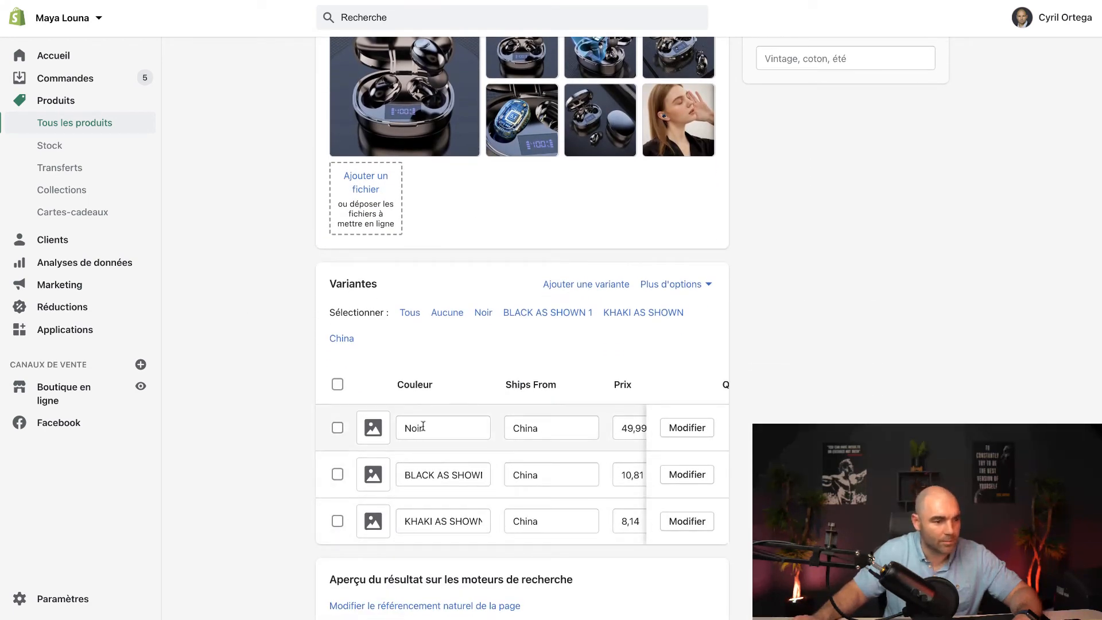
scroll(416, 356, "up", 2)
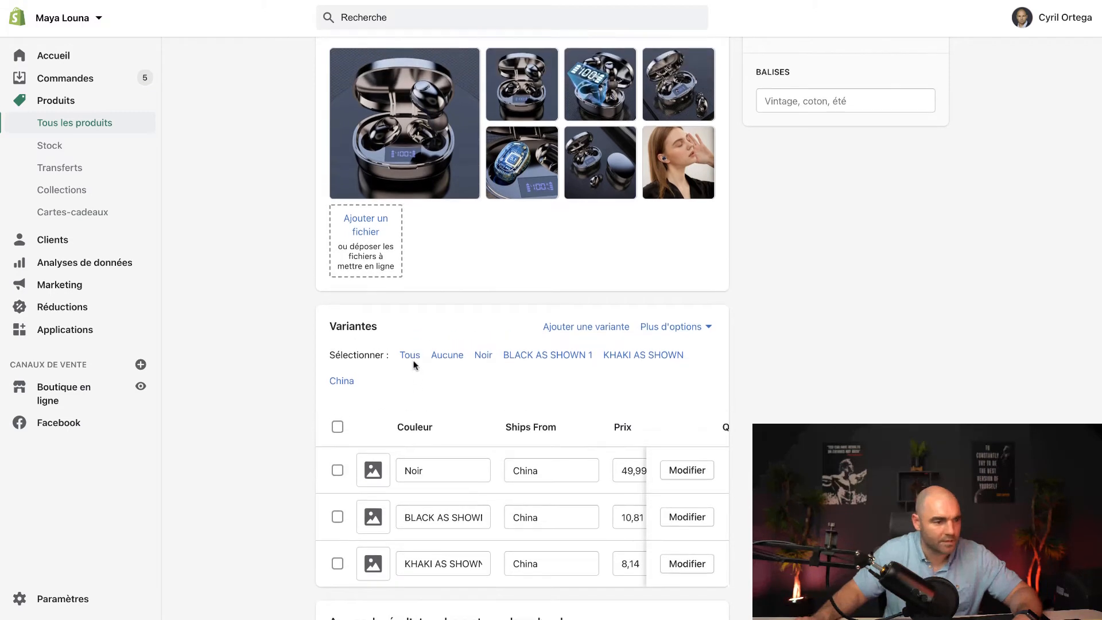
left_click(374, 472)
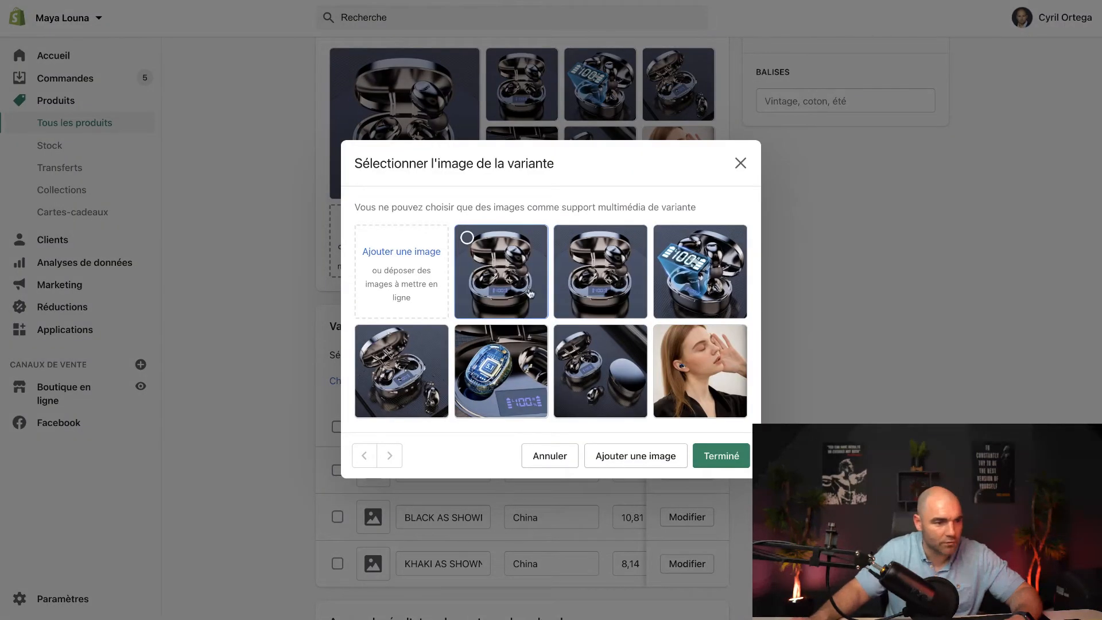
left_click(500, 288)
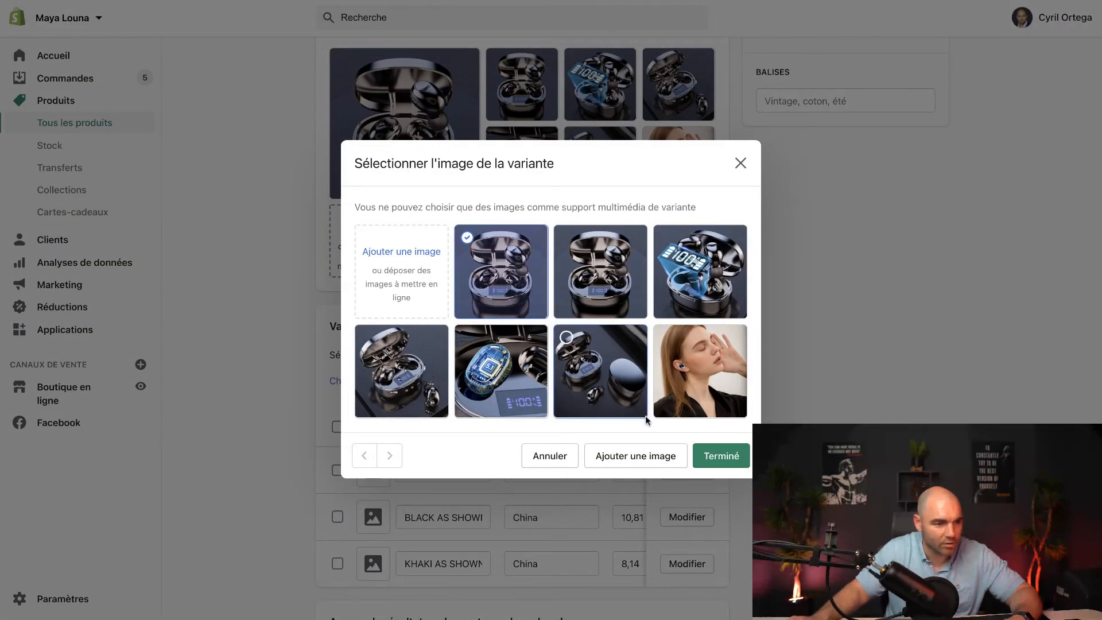
left_click(713, 452)
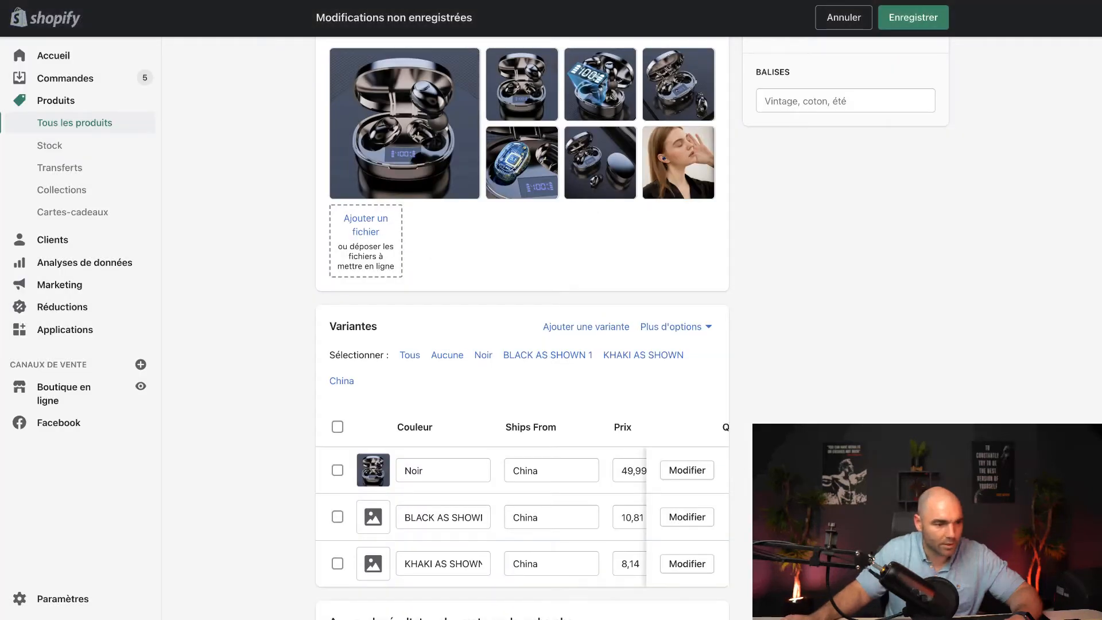
left_click(913, 17)
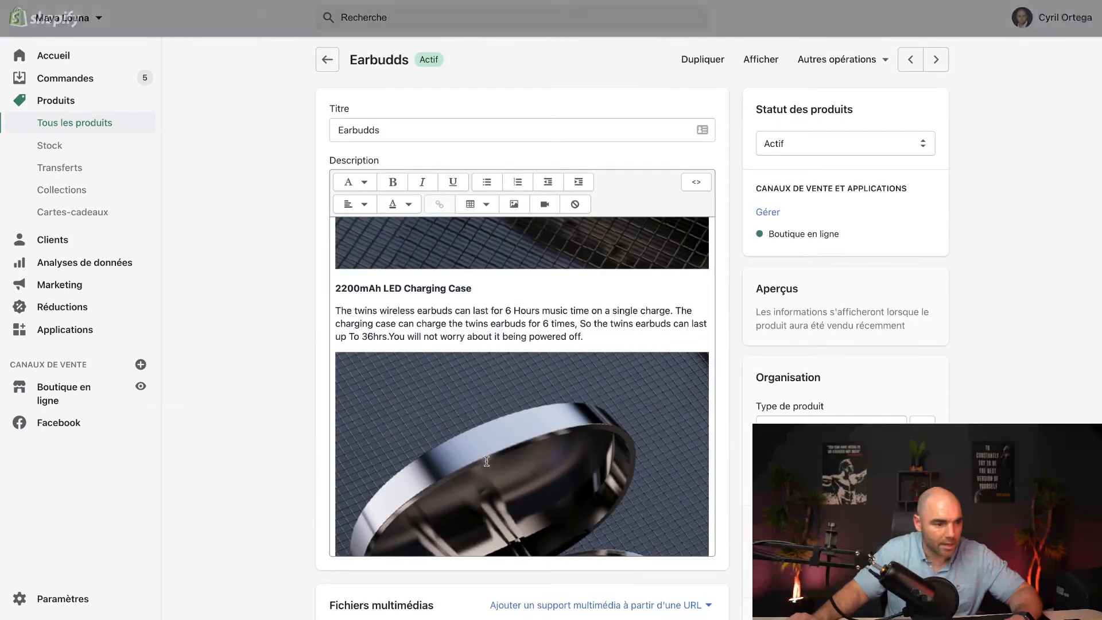
Step: Remove the Ships From option and the BLACK AS SHOWN 1 and KHAKI AS SHOWN colour values from the product's variant options
scroll(485, 402, "down", 5)
scroll(278, 456, "down", 10)
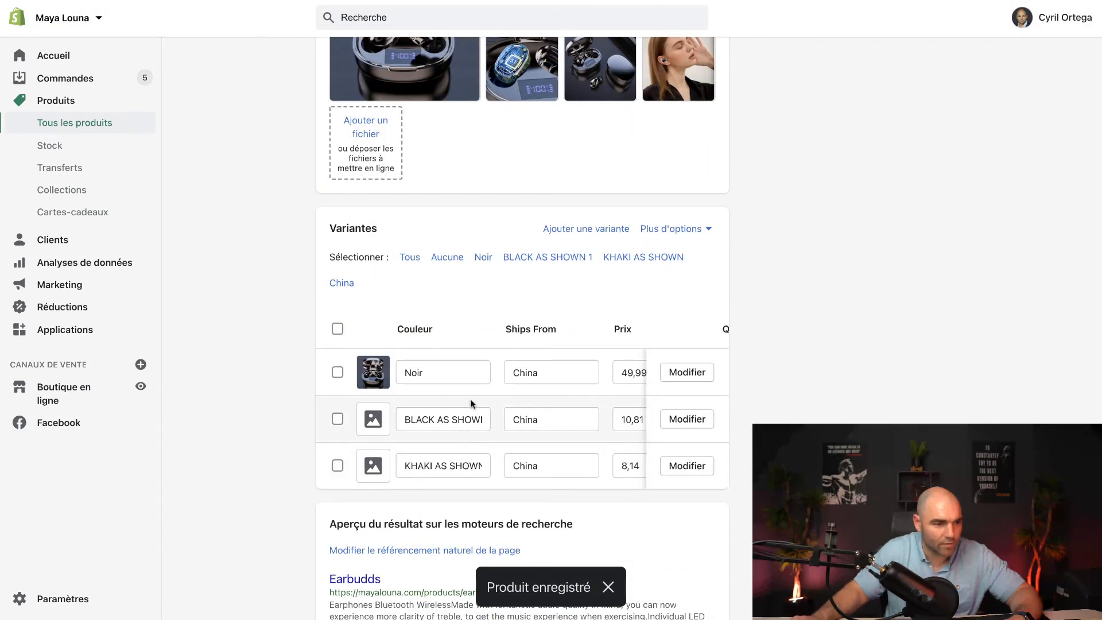
left_click(680, 230)
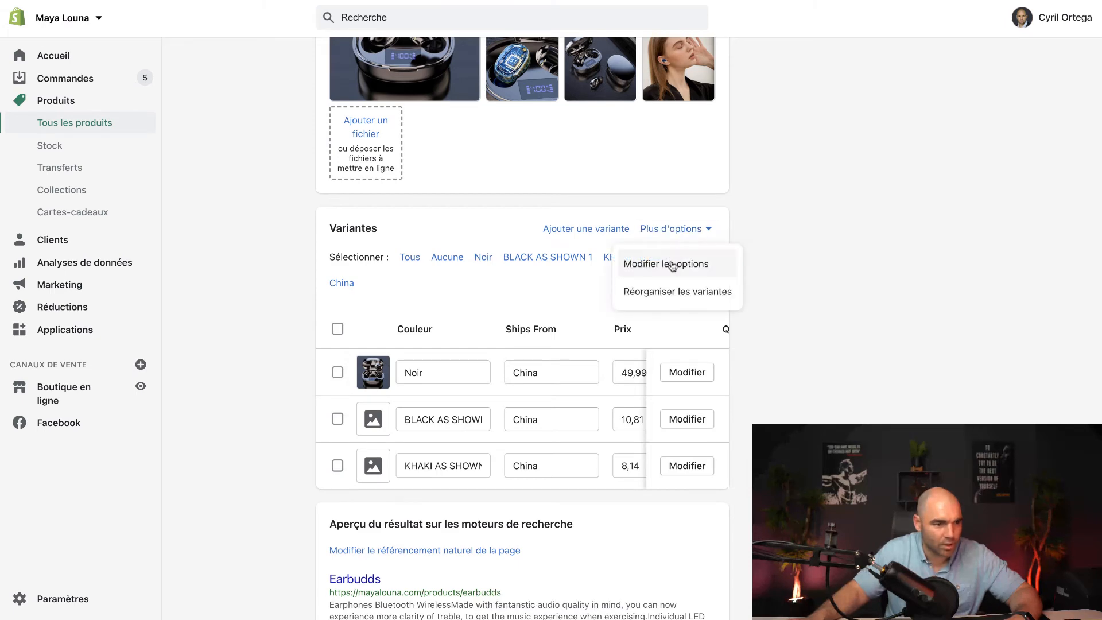
left_click(666, 263)
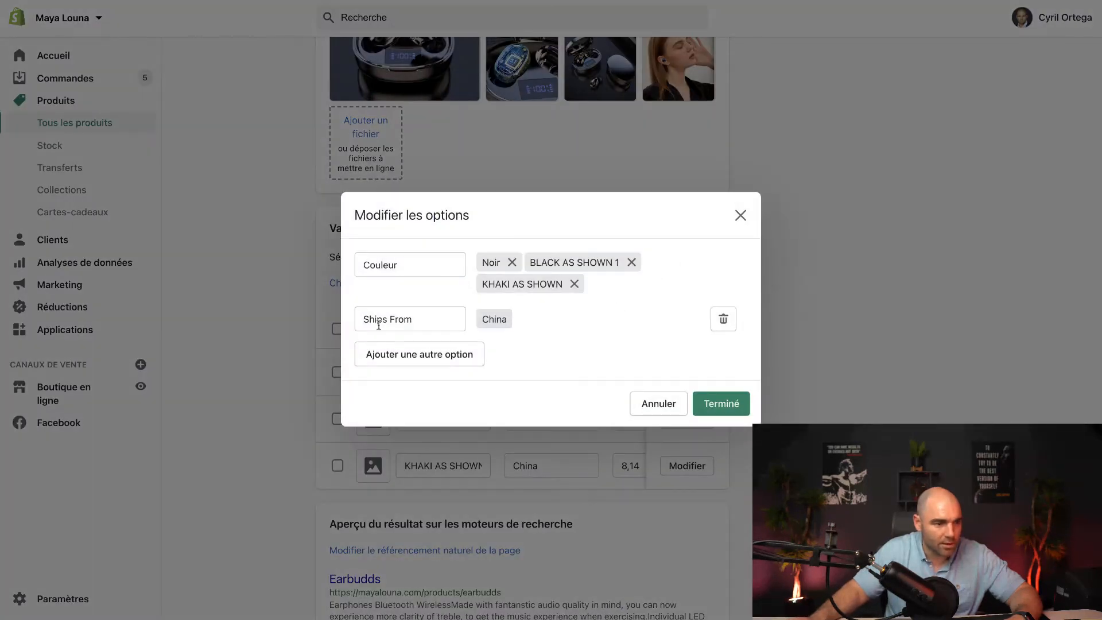
left_click(723, 322)
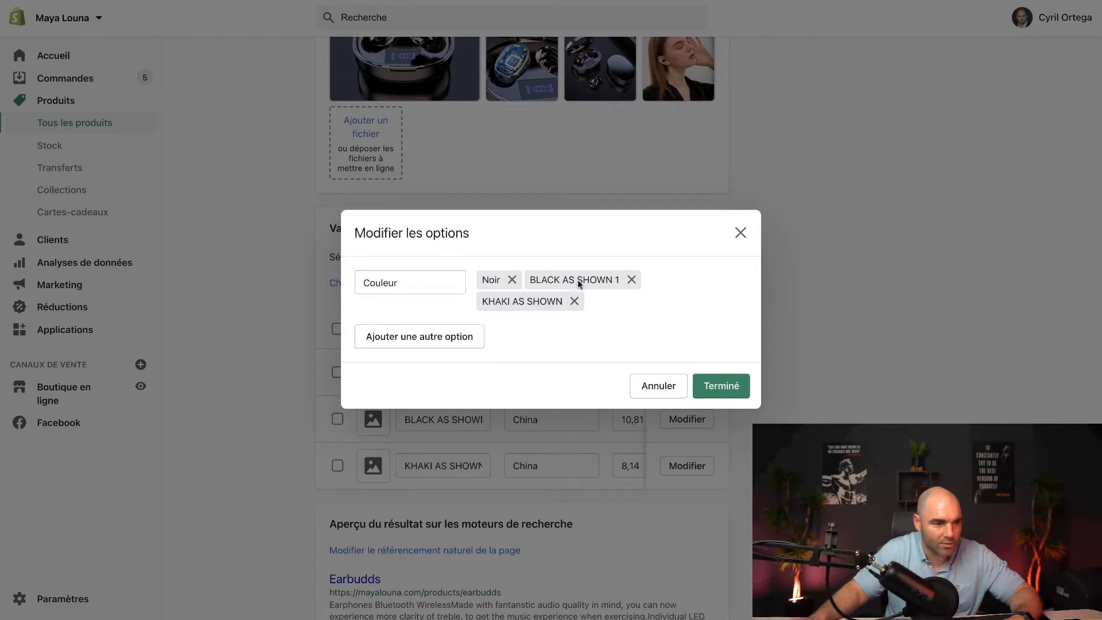
left_click(627, 282)
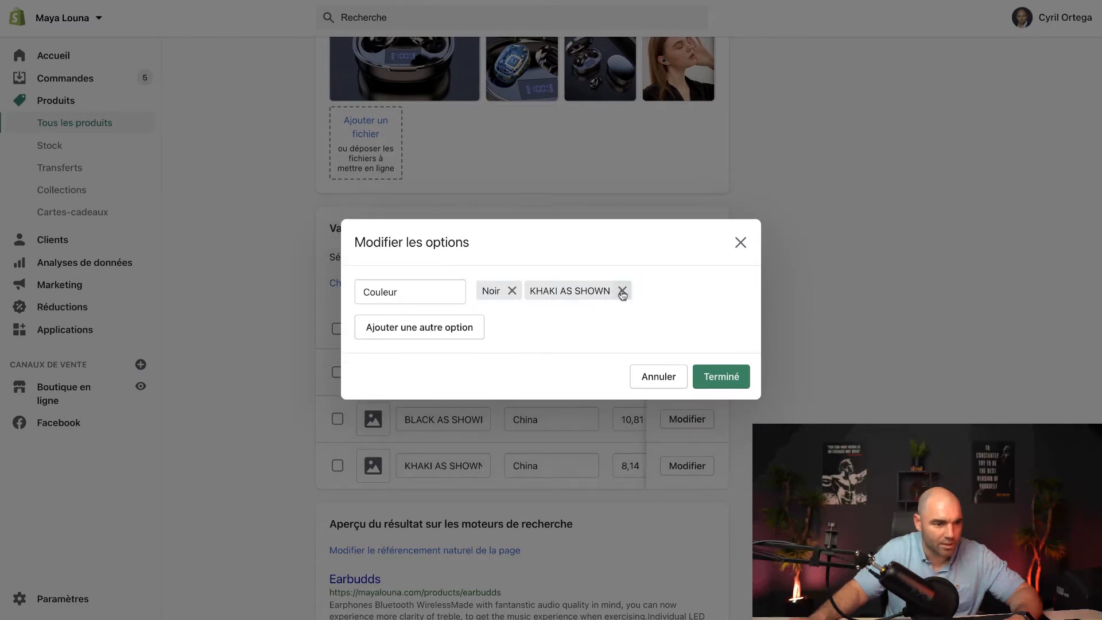
left_click(622, 292)
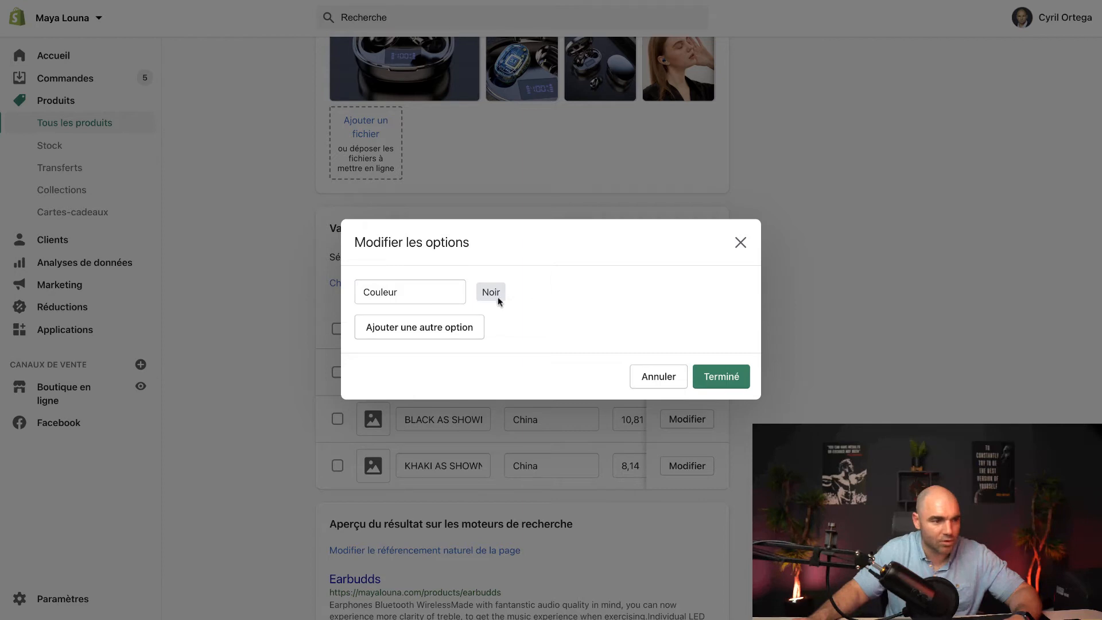
left_click(721, 378)
left_click(719, 396)
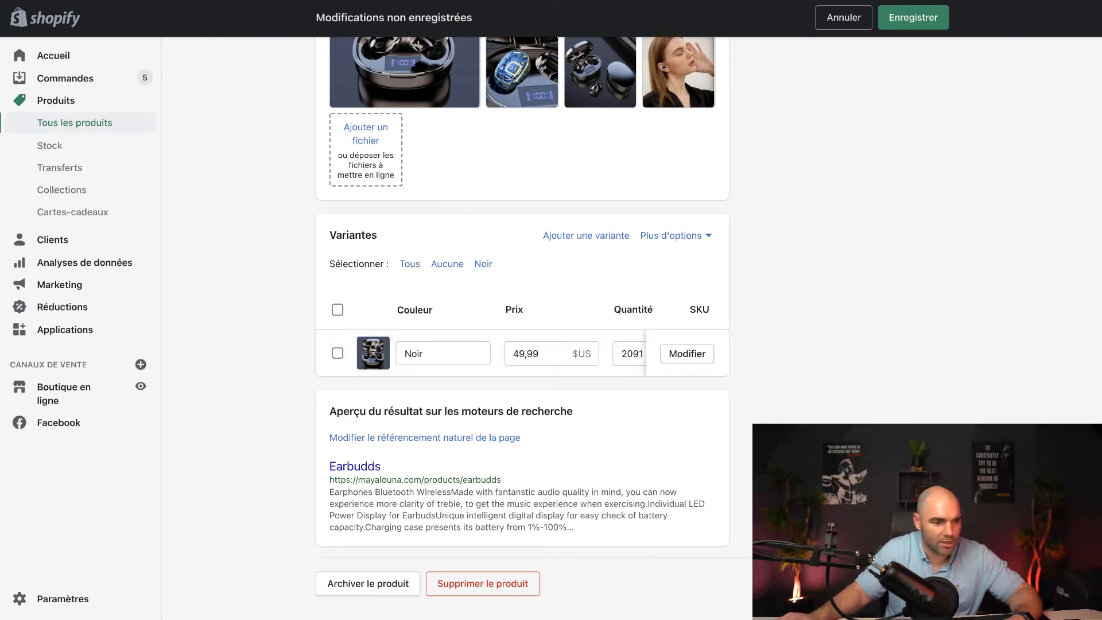
Step: Save the Earbudds product's variant changes and open its page in the online store
left_click(913, 18)
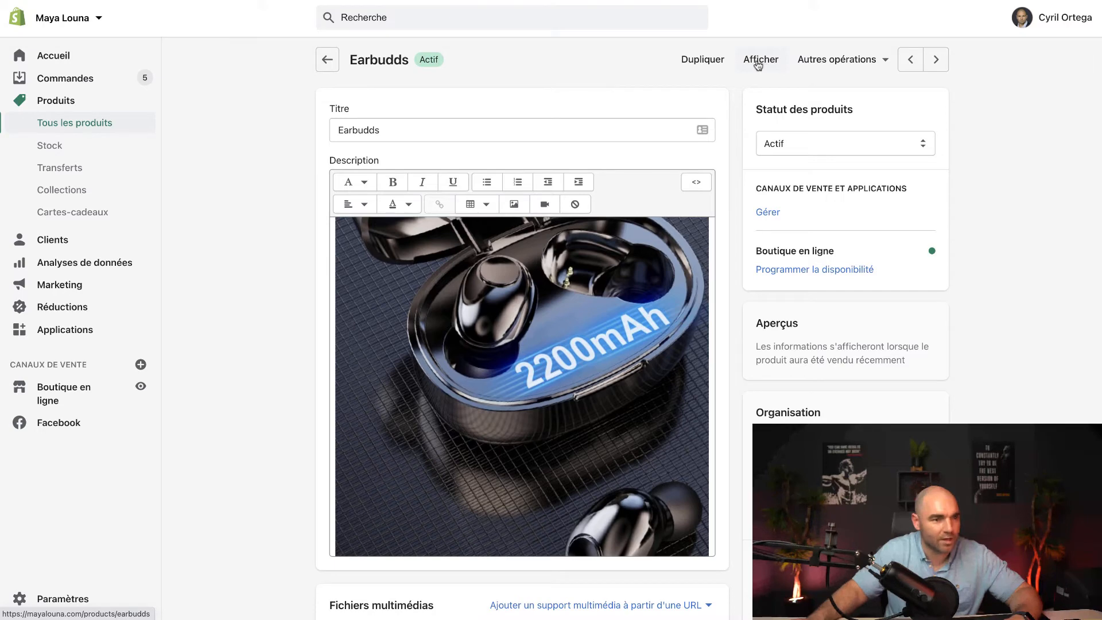
left_click(758, 61)
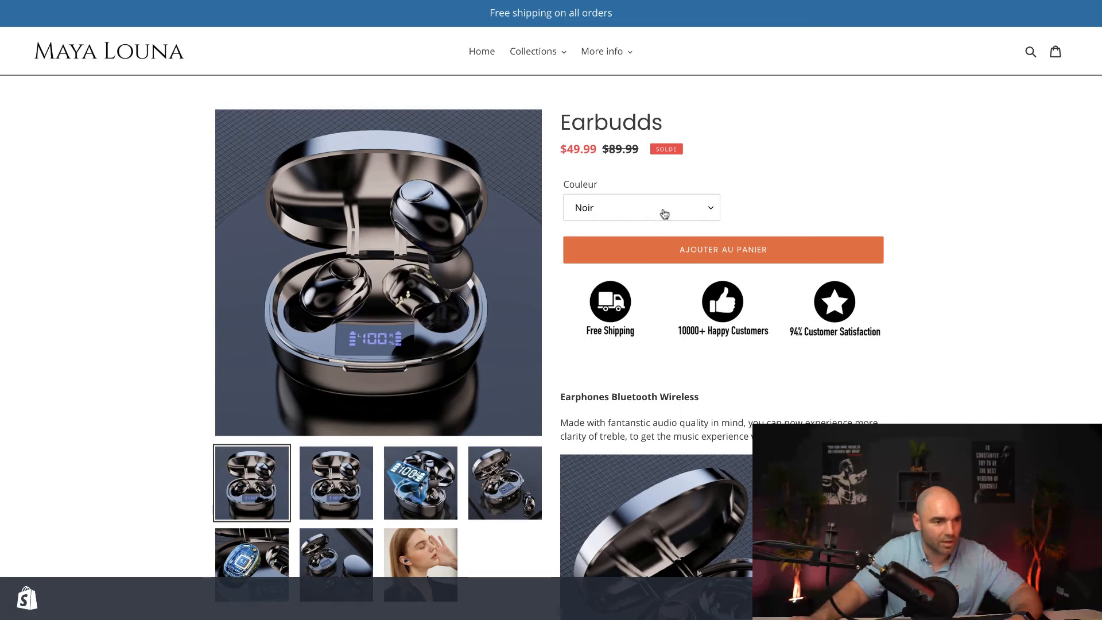
Step: Review the description text and images on the Earbudds storefront page
scroll(666, 219, "down", 10)
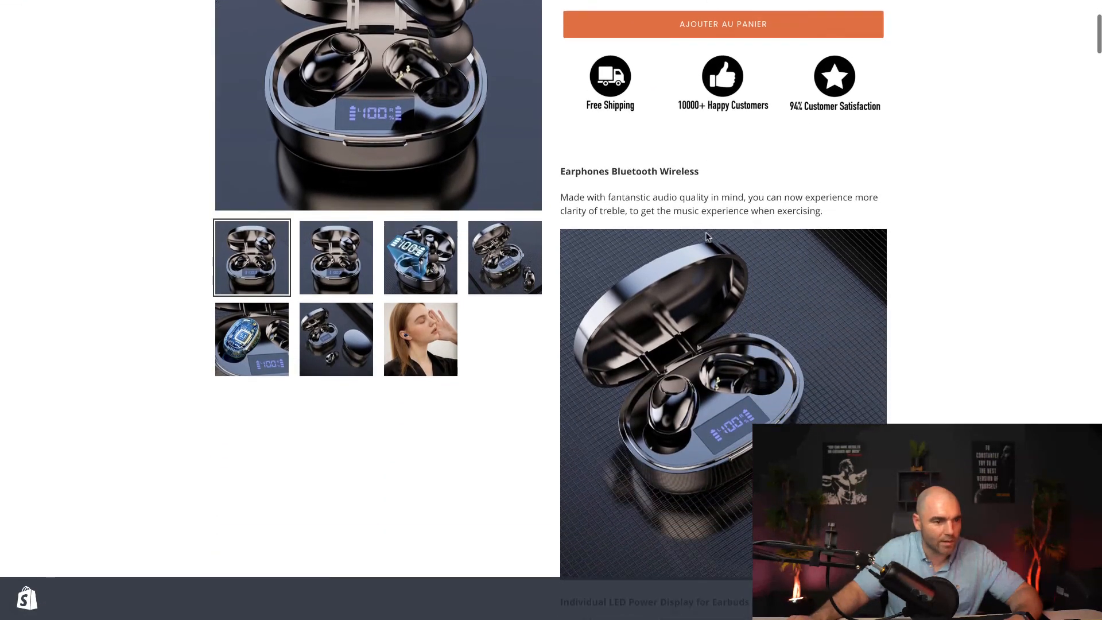
scroll(707, 237, "down", 20)
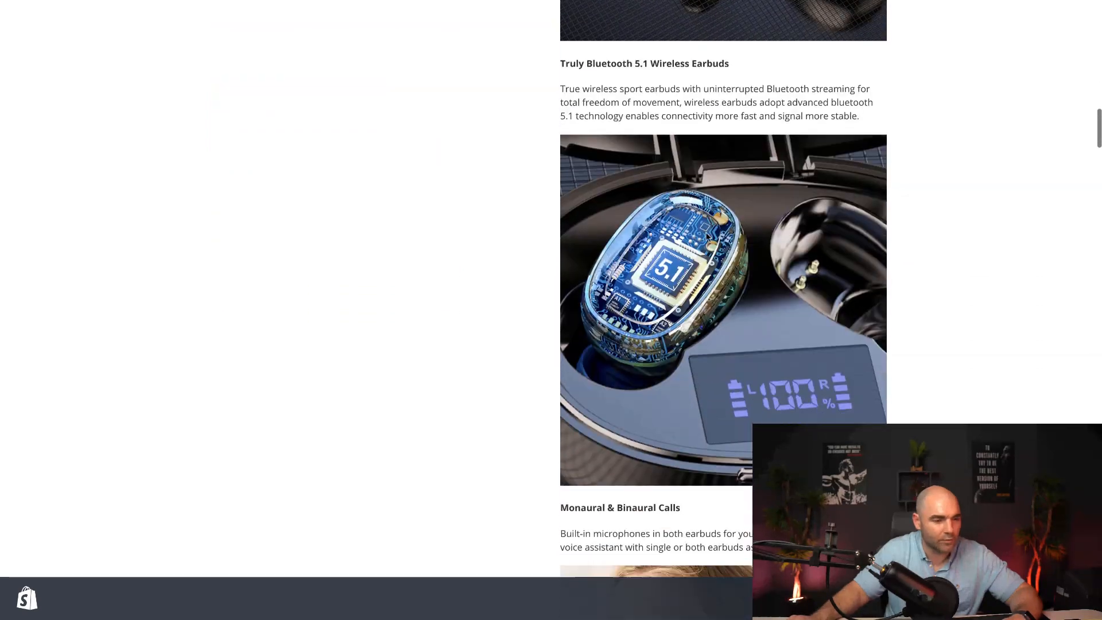
scroll(706, 237, "down", 20)
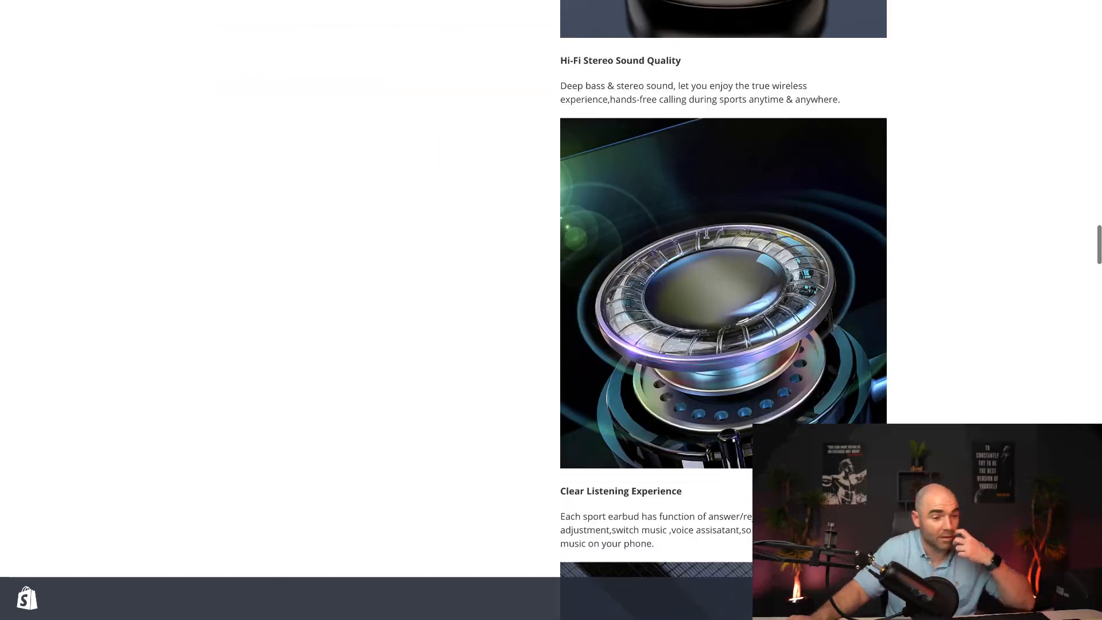
scroll(707, 237, "down", 20)
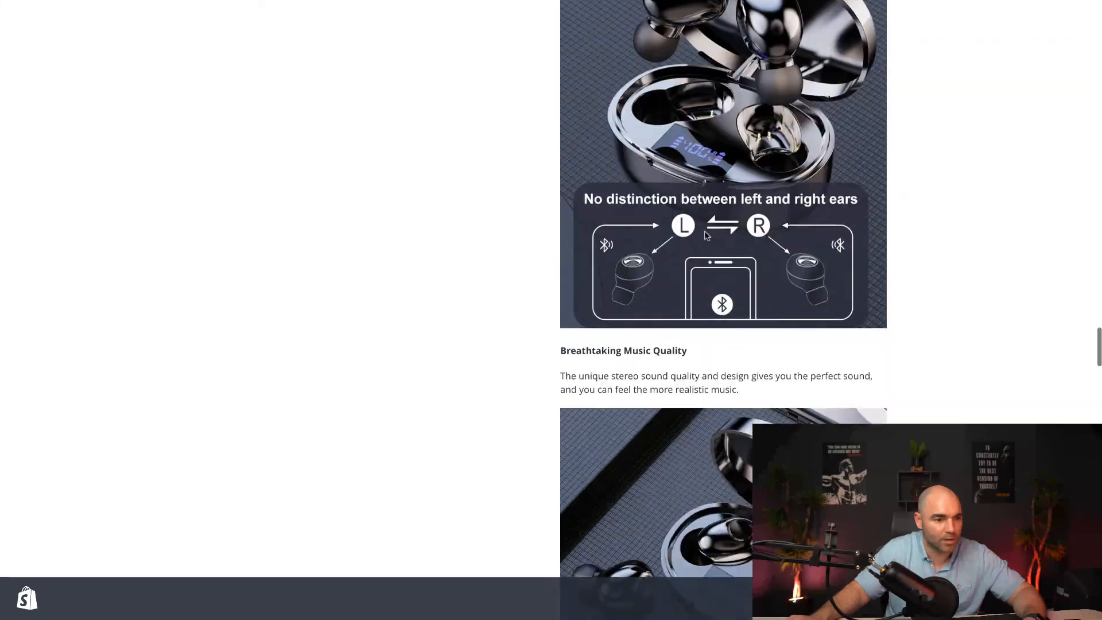
scroll(707, 237, "down", 20)
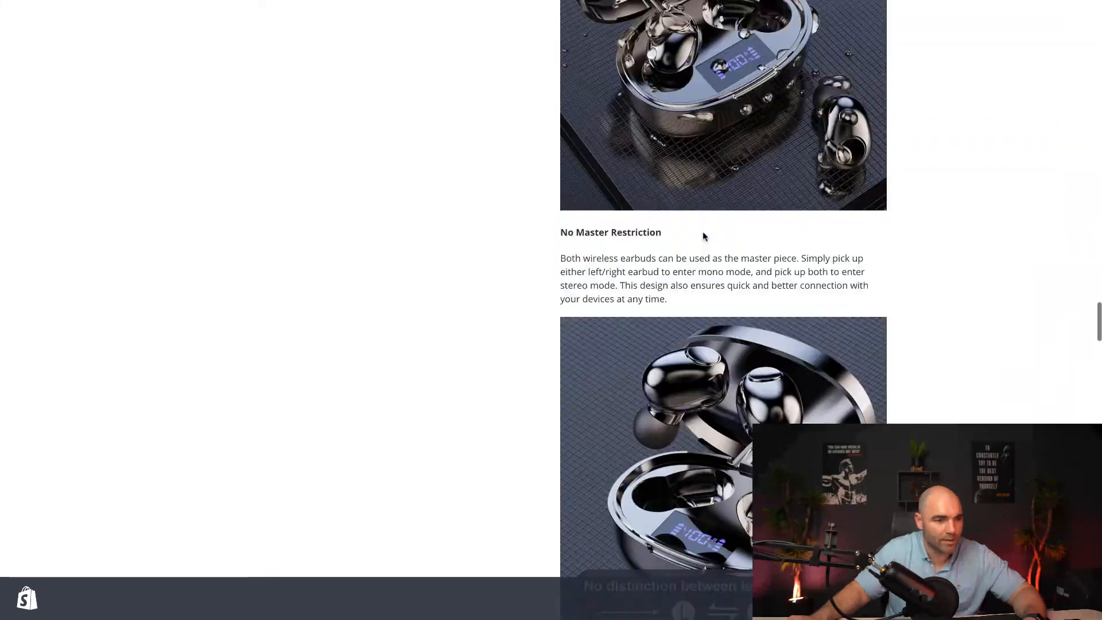
scroll(707, 236, "up", 20)
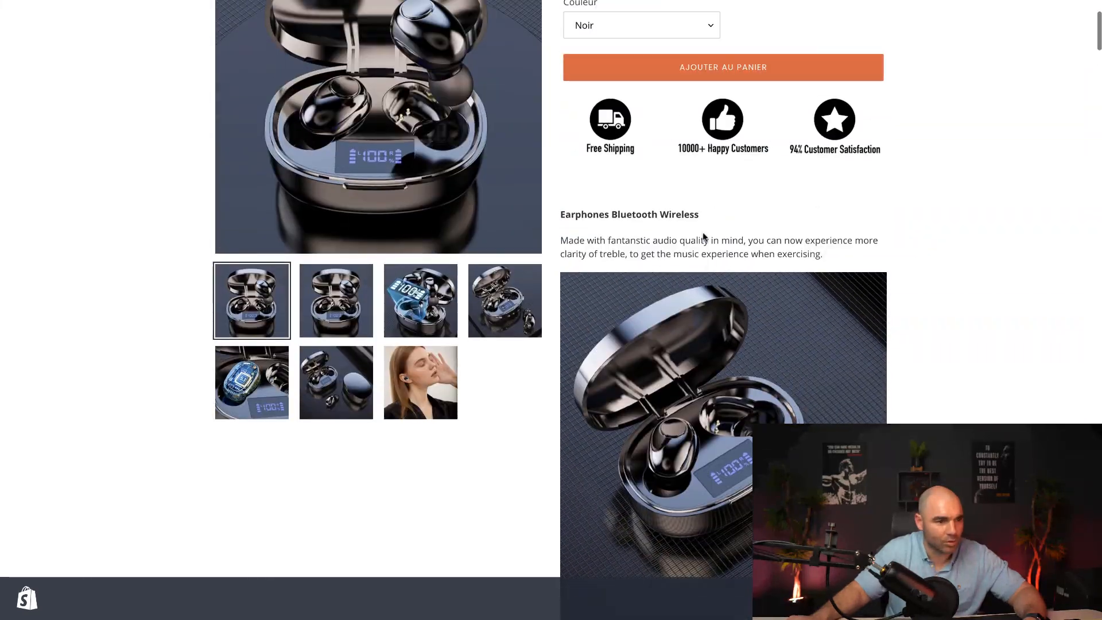
Step: View the Earbudds gallery images one after another in the main product image, ending on the first one
left_click(339, 287)
scroll(338, 287, "up", 3)
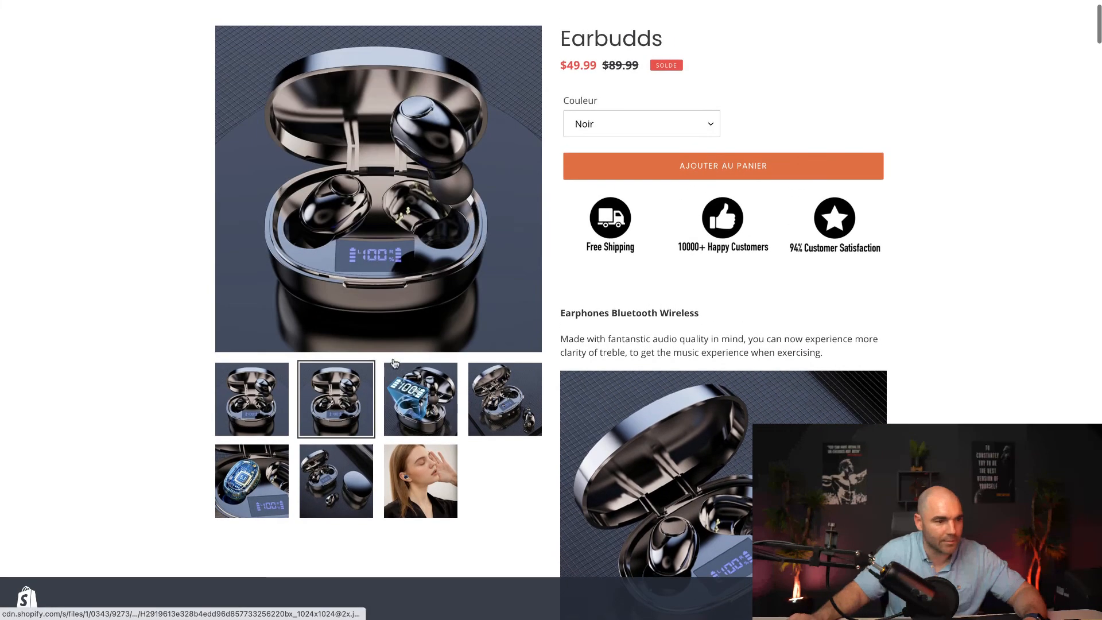
left_click(436, 402)
left_click(482, 413)
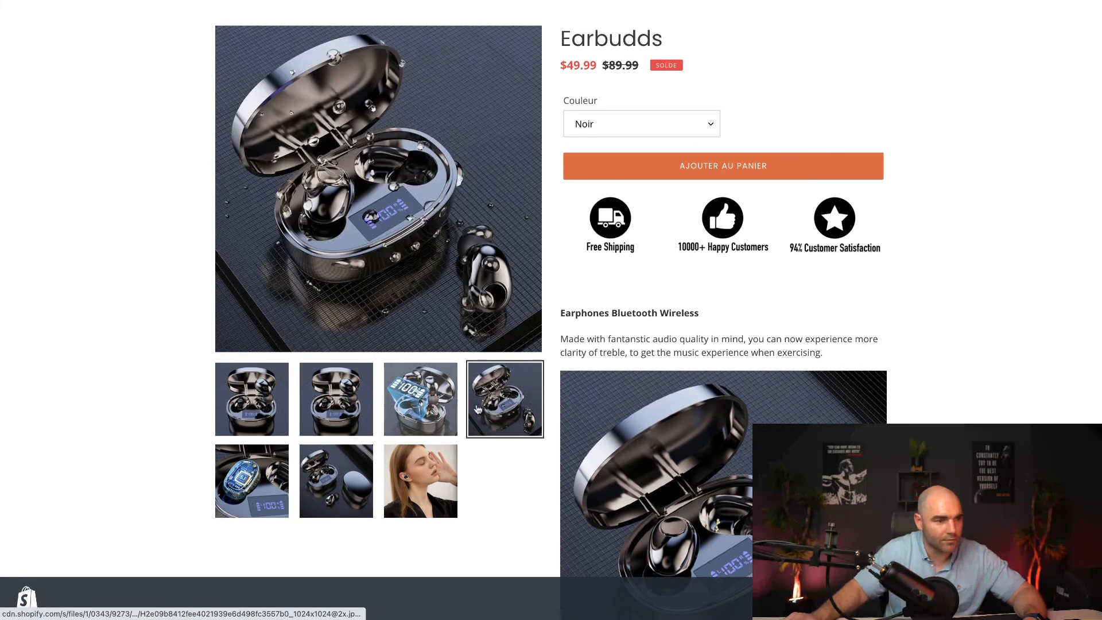
left_click(253, 481)
left_click(336, 481)
left_click(399, 488)
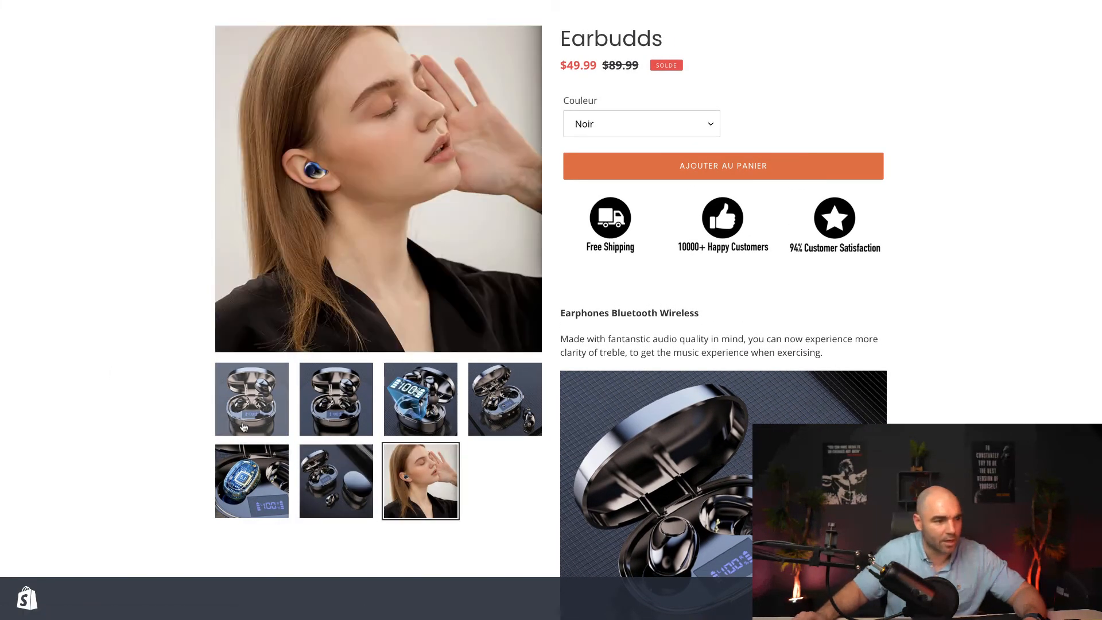
left_click(244, 424)
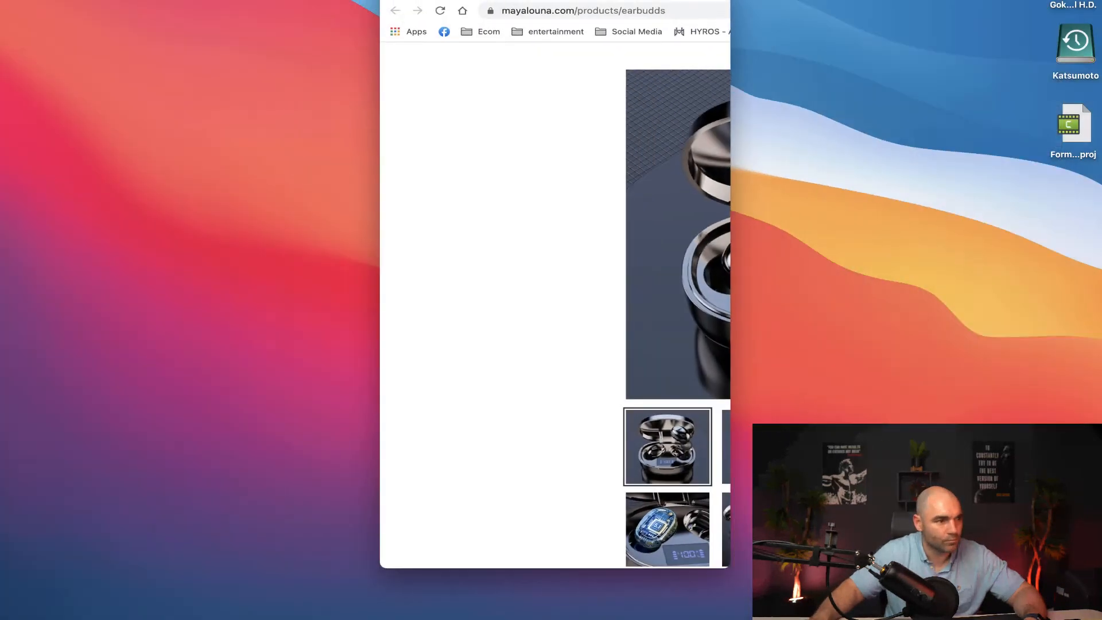
Step: Check the Earbudds page's mobile layout in a browser window narrowed to phone width, from the gallery through the description
scroll(505, 125, "up", 2)
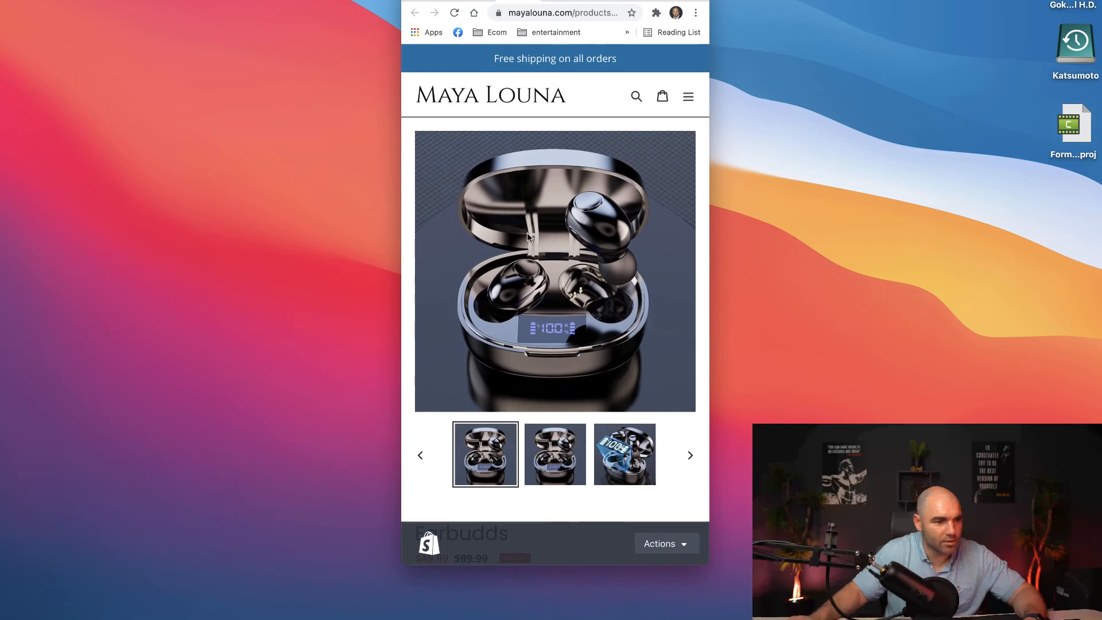
scroll(527, 235, "down", 6)
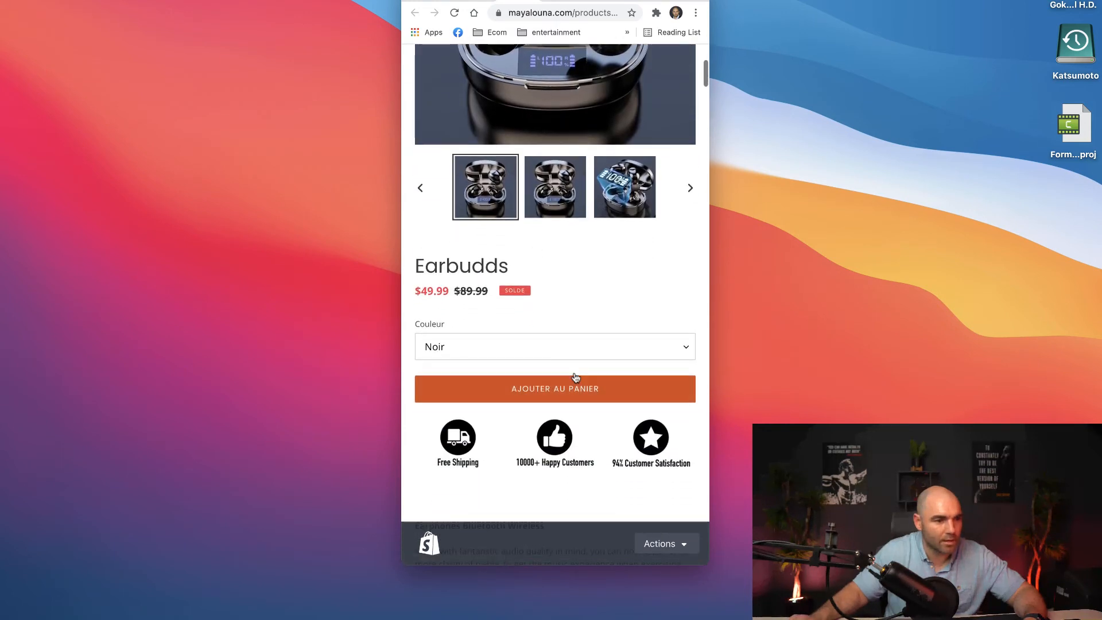
scroll(591, 405, "down", 8)
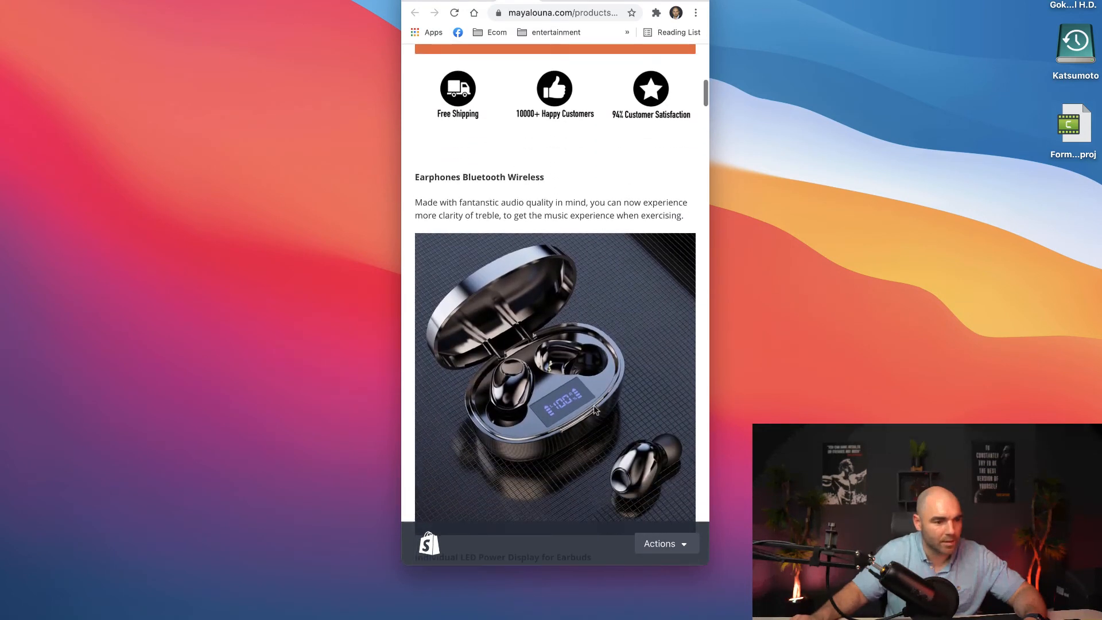
scroll(619, 428, "down", 10)
scroll(619, 428, "up", 20)
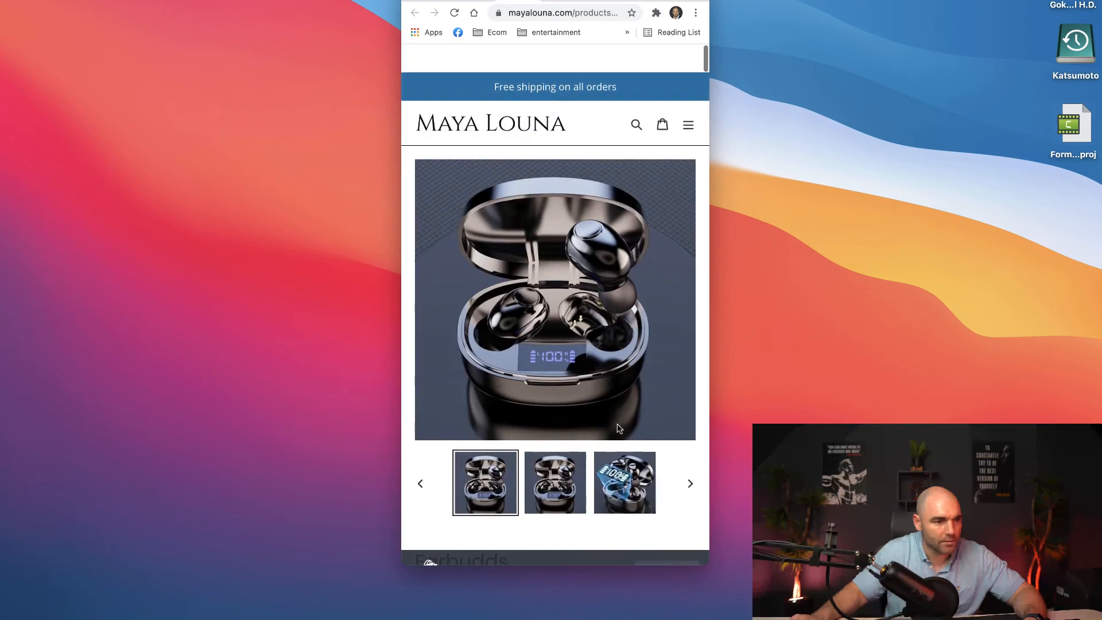